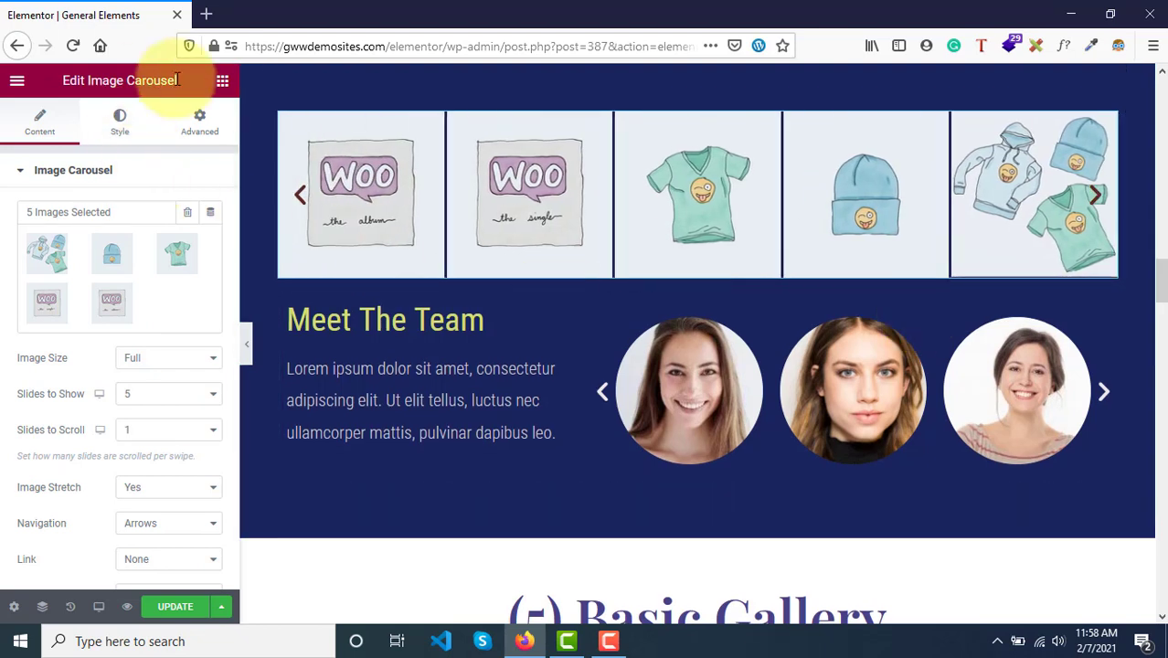
Return to the widget list and scroll down to the (5) Basic Gallery section
left_click(224, 84)
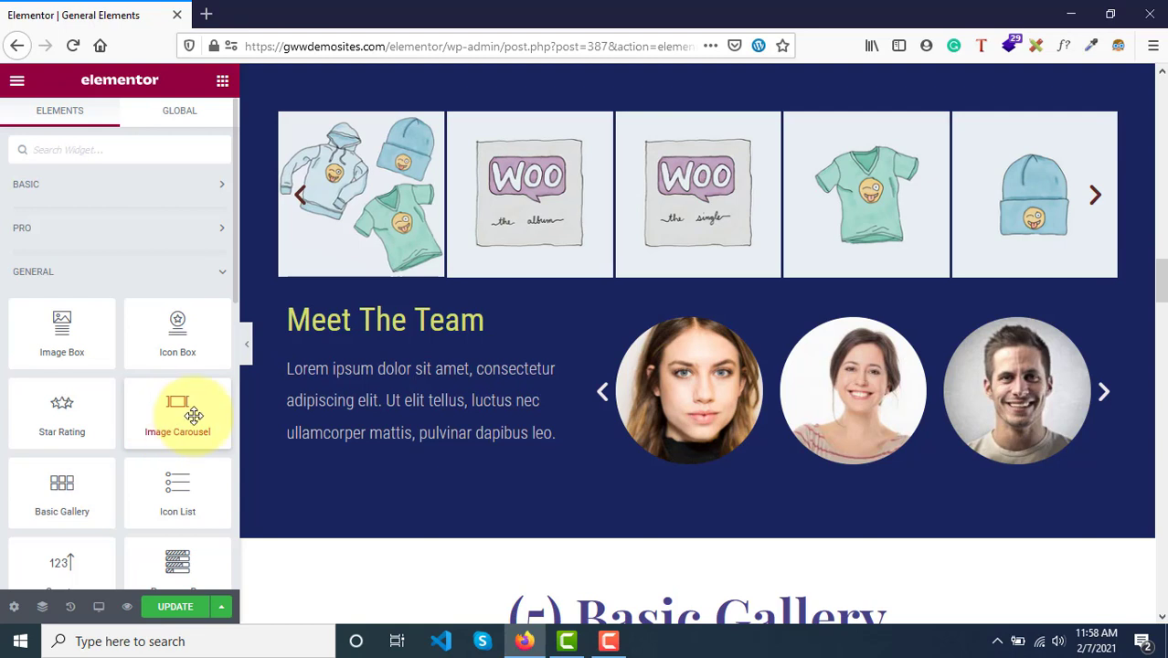
scroll(192, 416, "down", 2)
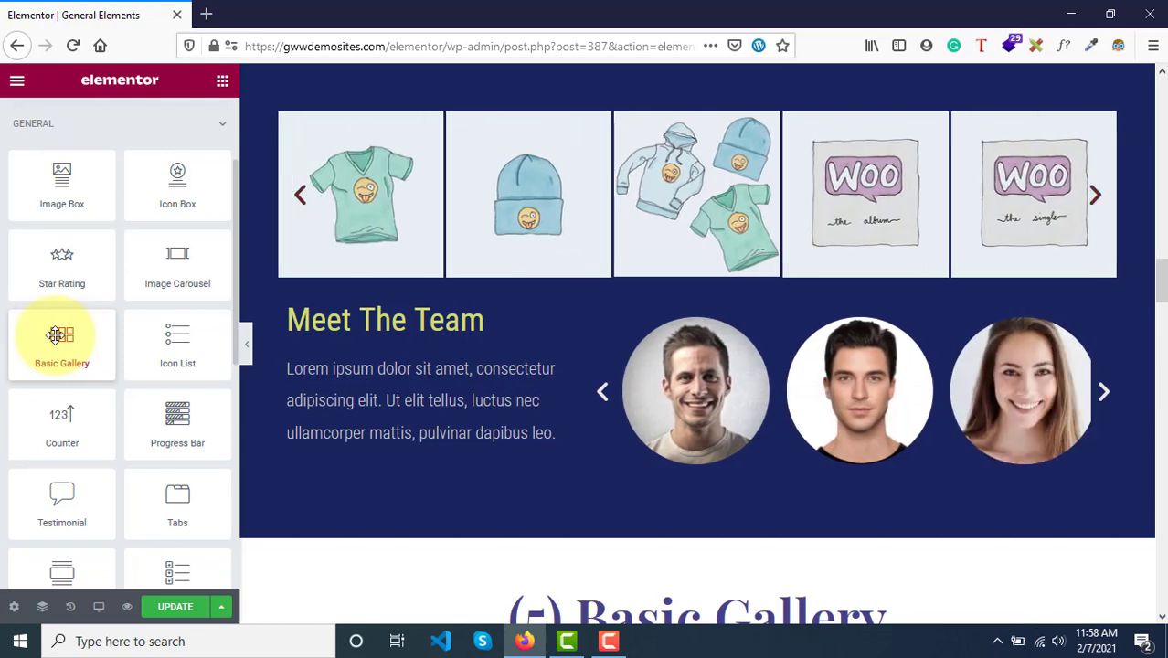
scroll(415, 426, "down", 1)
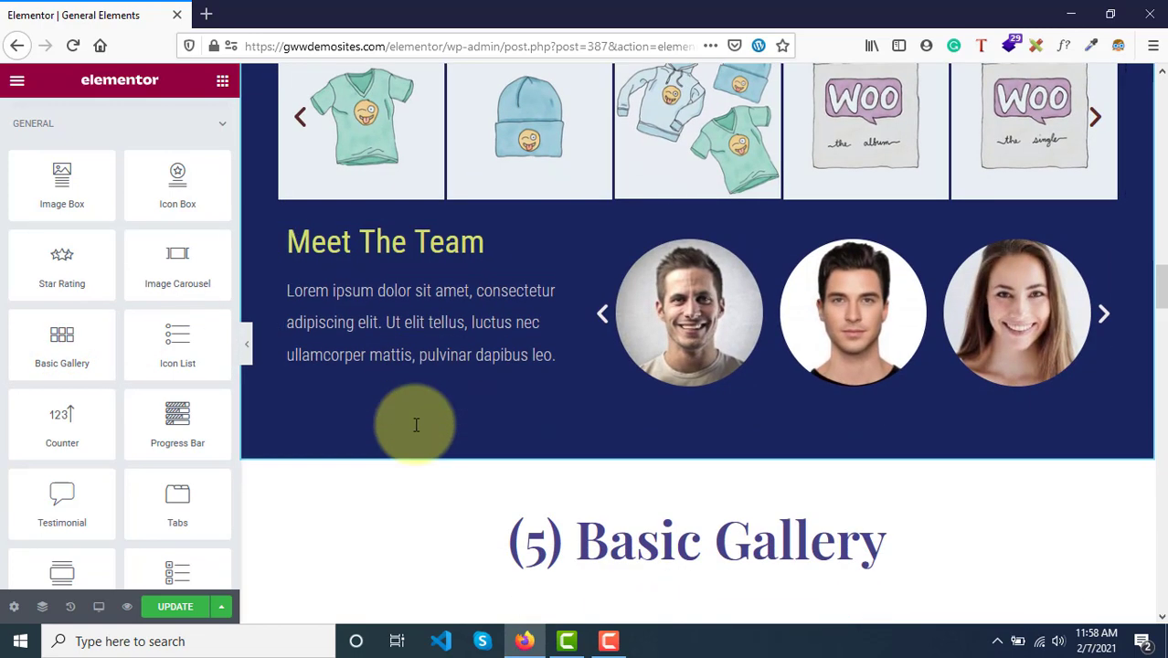
scroll(416, 425, "down", 1)
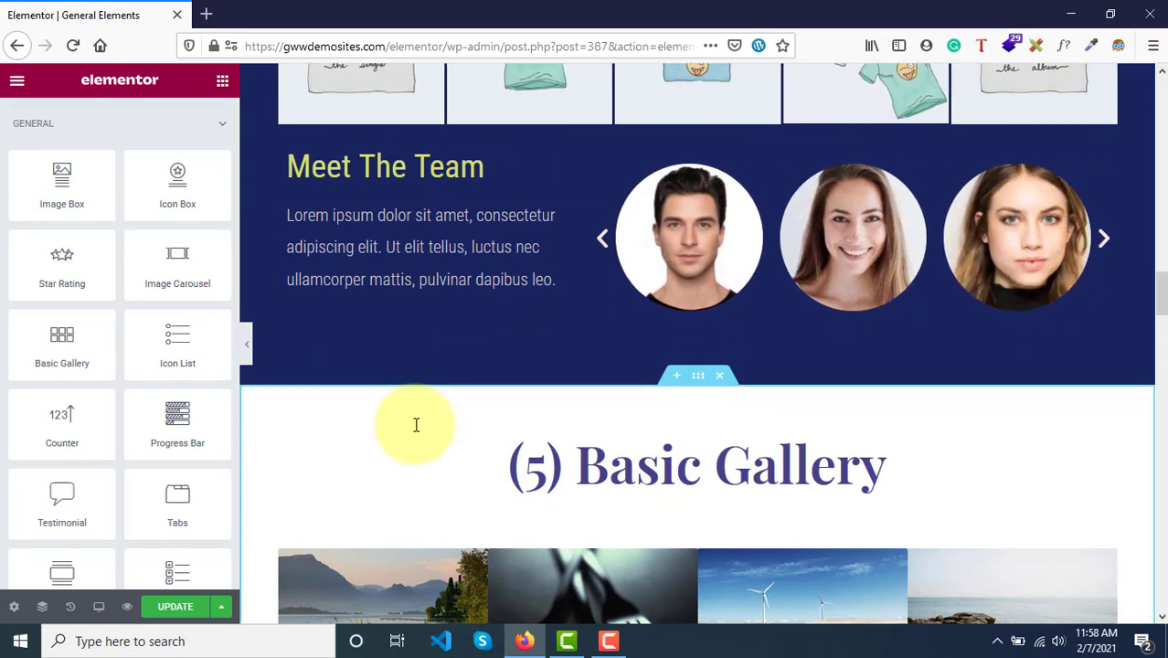
scroll(416, 425, "down", 3)
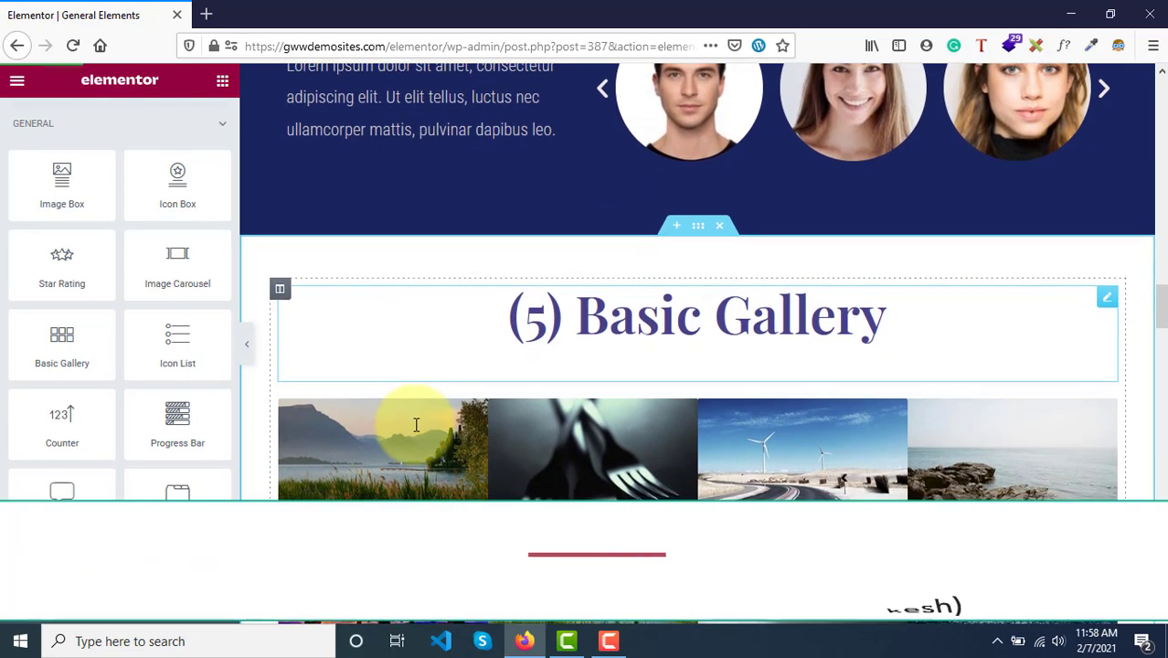
scroll(416, 425, "down", 2)
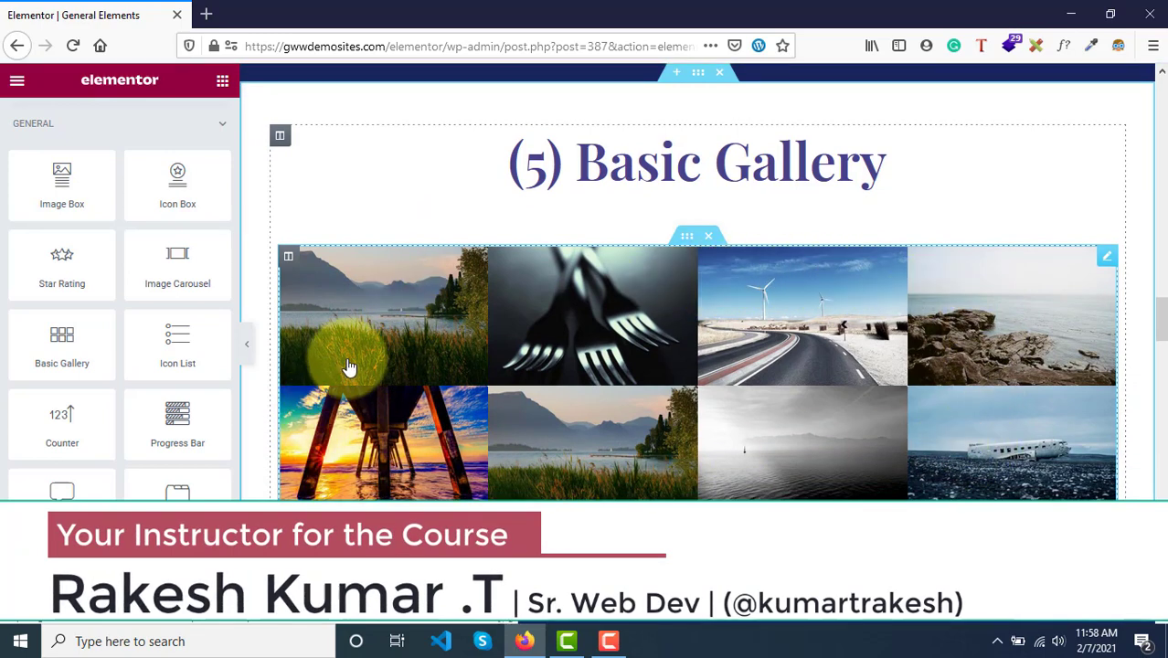
left_click(380, 331)
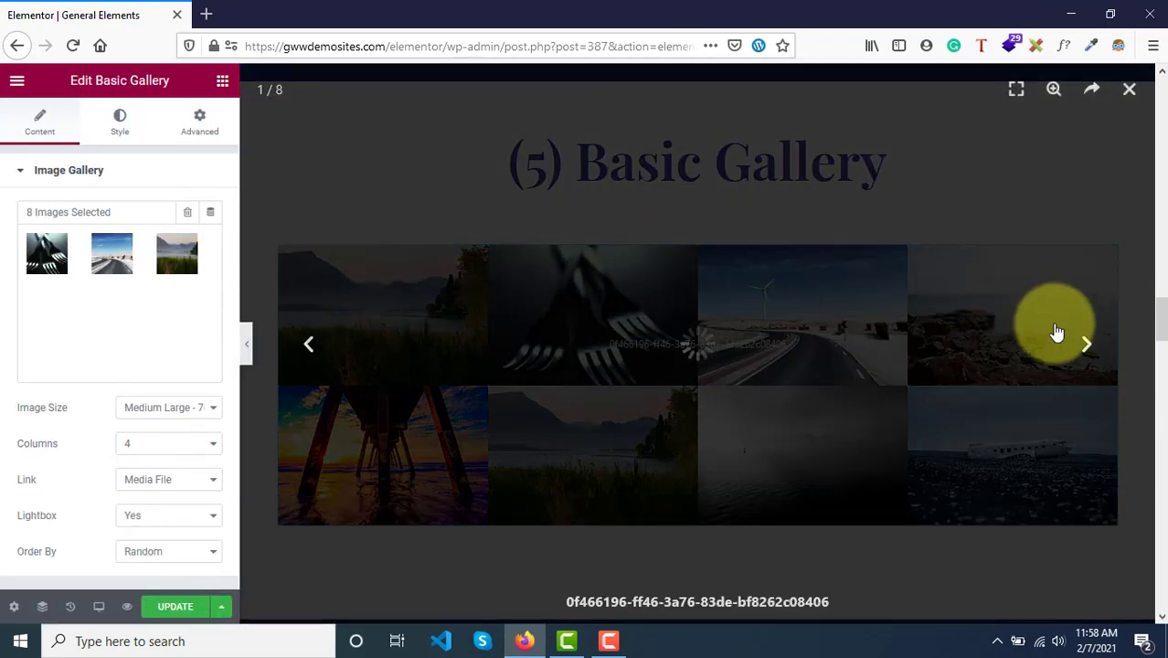
left_click(1090, 345)
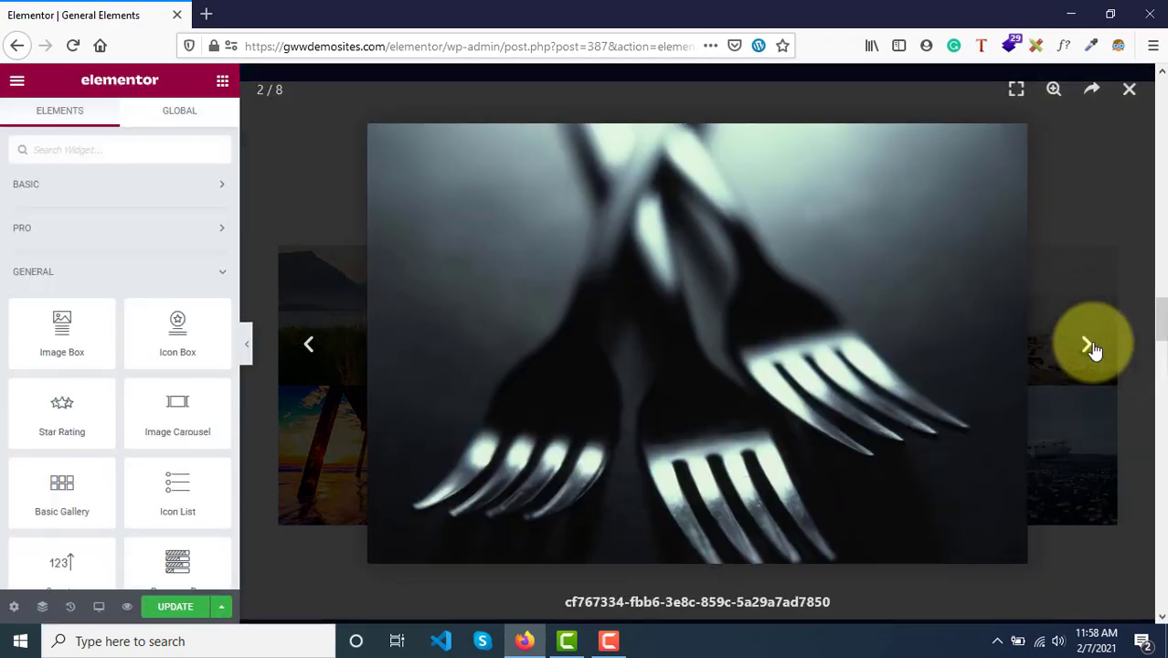
left_click(1089, 345)
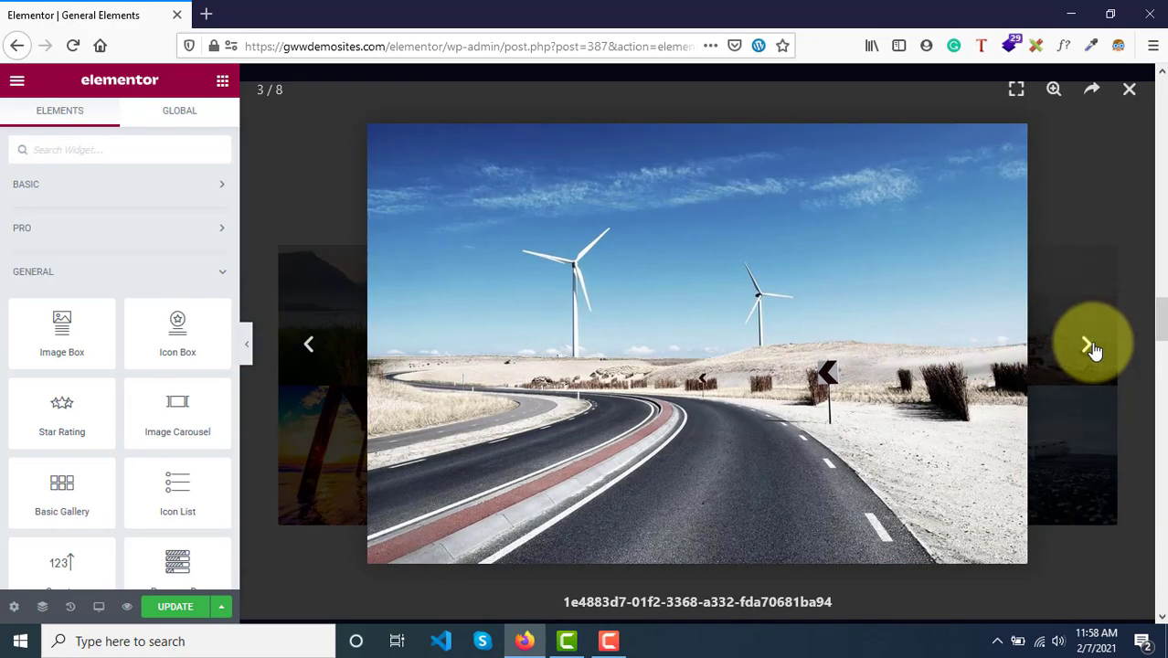
left_click(1089, 345)
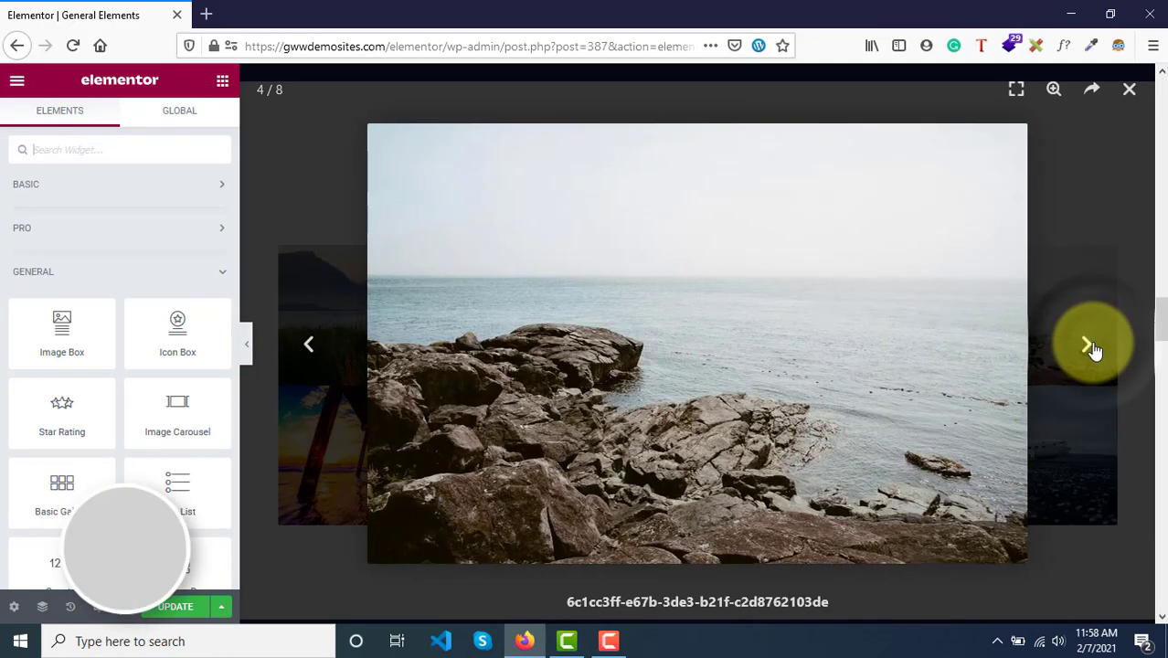
left_click(1089, 346)
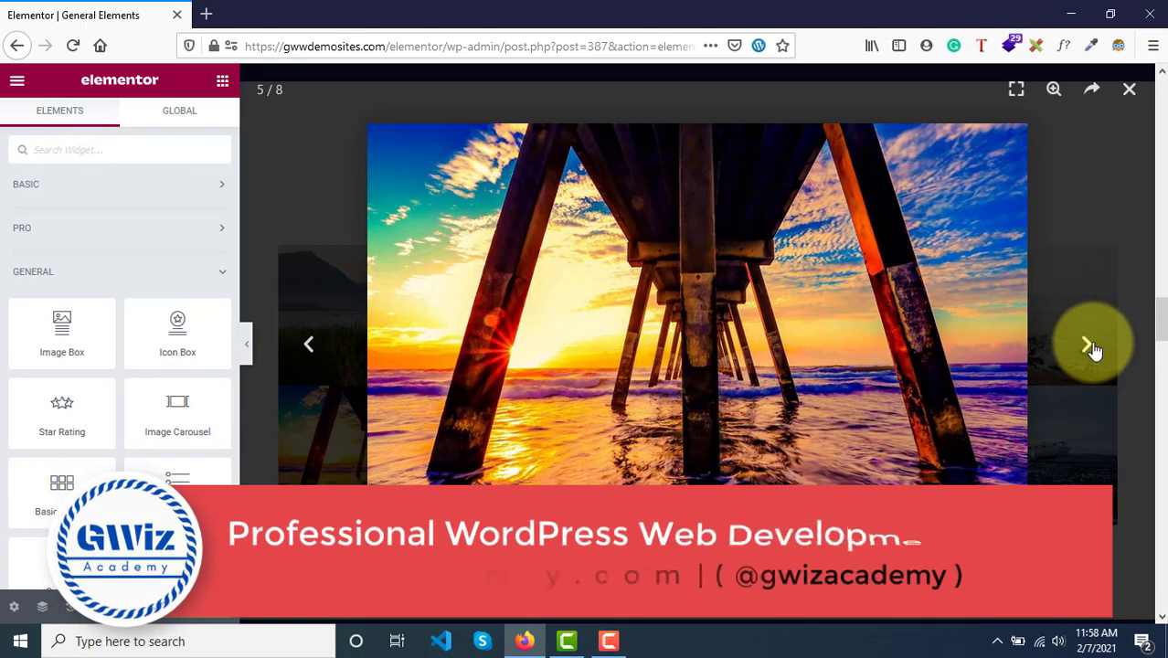
right_click(1090, 347)
key("Escape")
left_click(1092, 348)
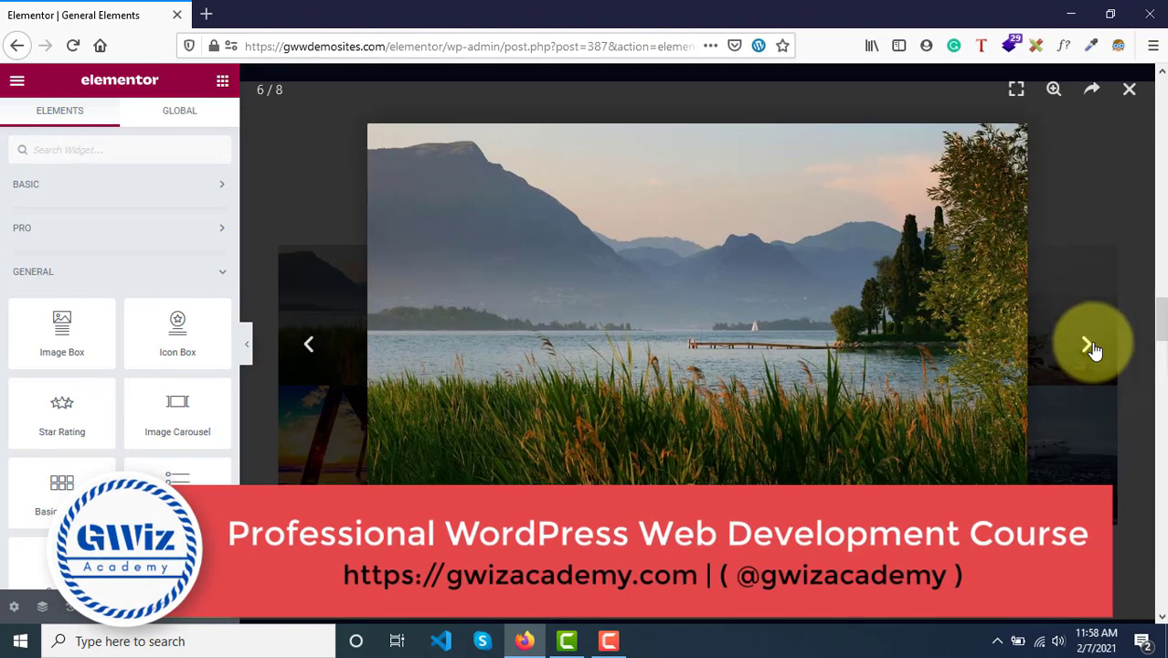
left_click(1091, 347)
left_click(1092, 348)
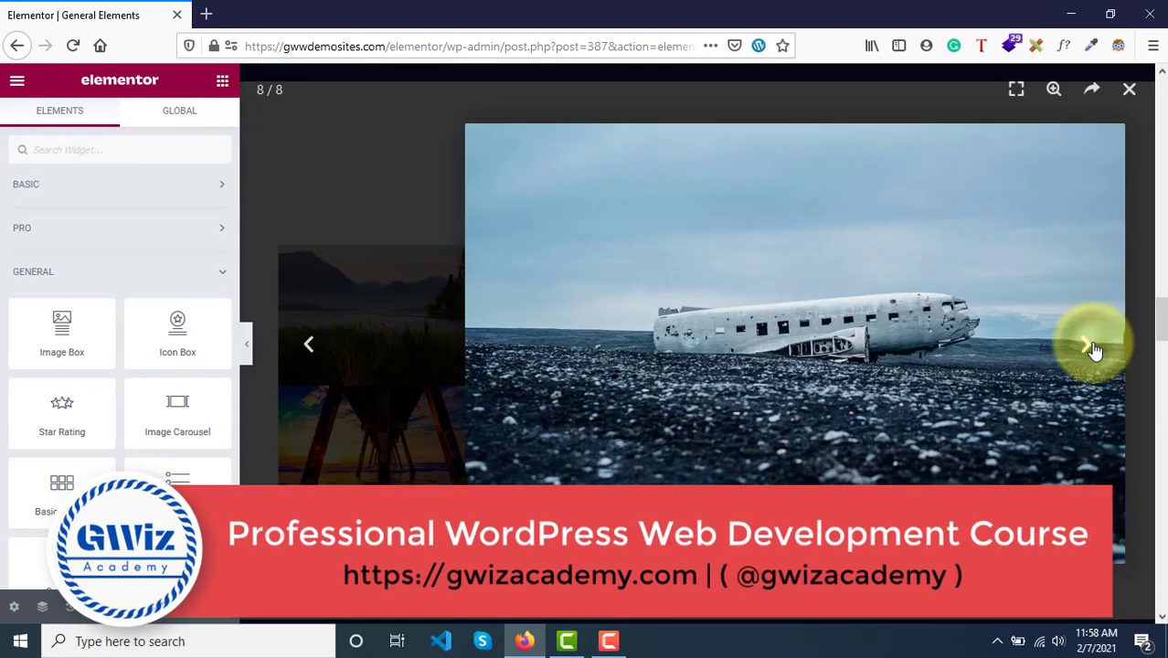
left_click(1091, 347)
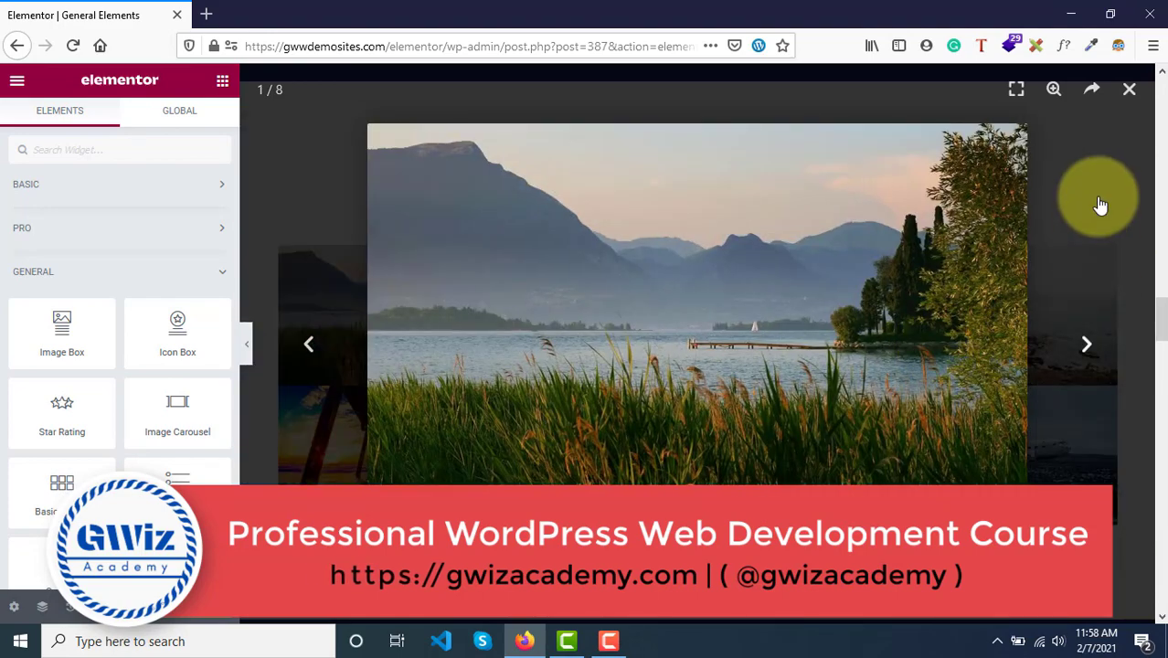
key("Right")
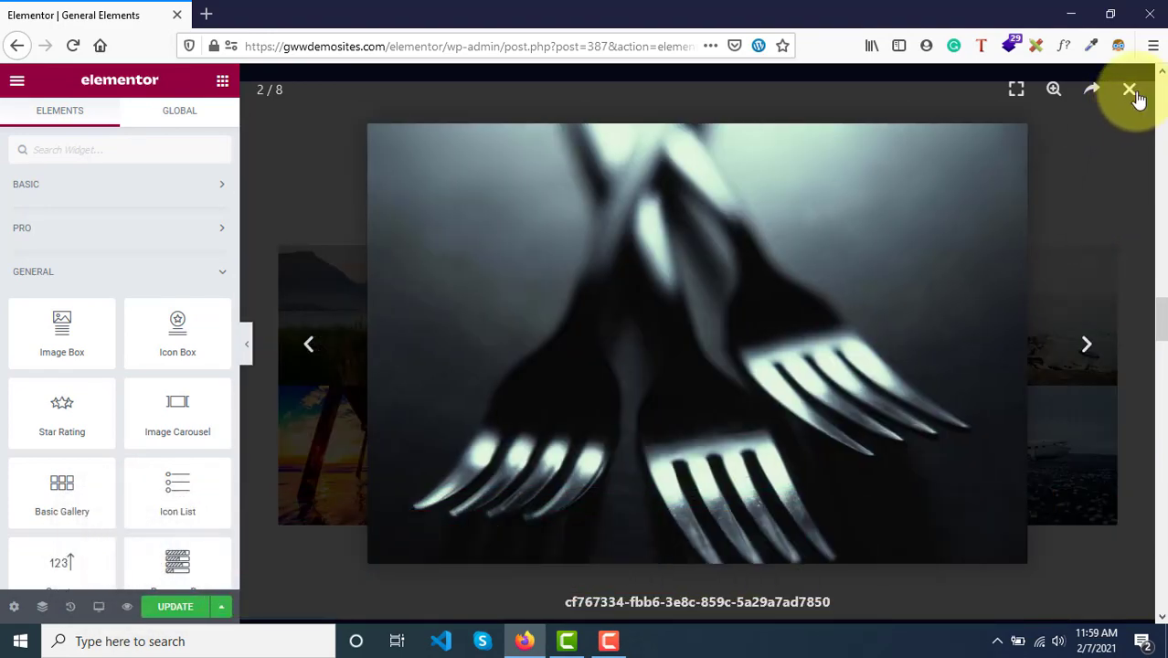
left_click(1131, 92)
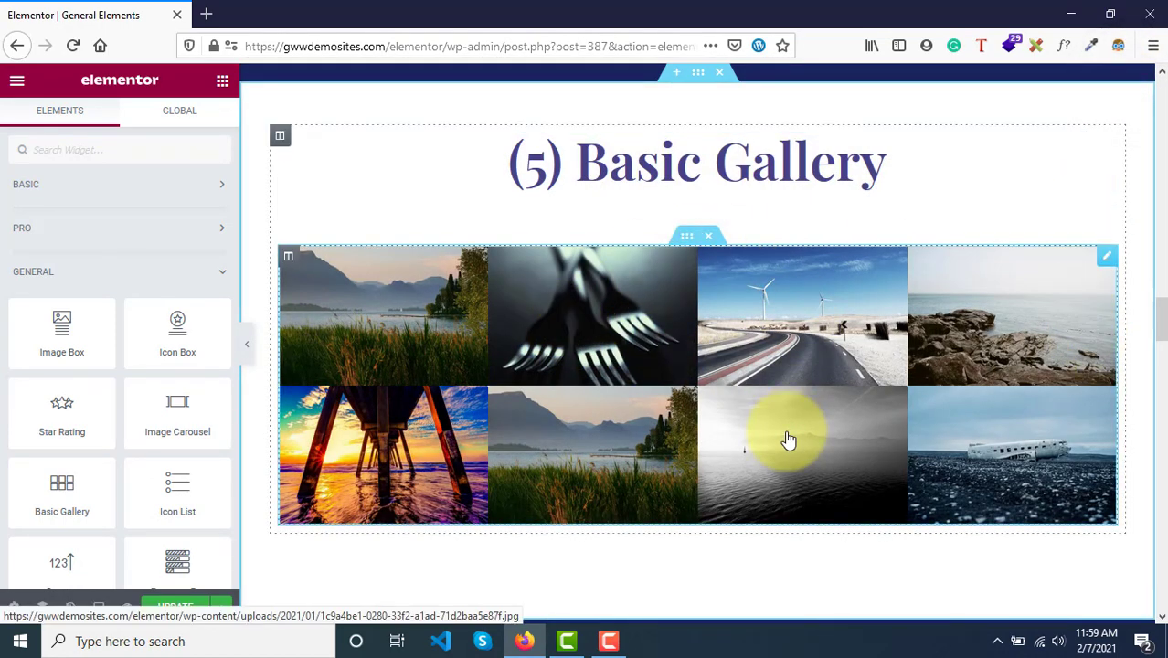
Drop a new Basic Gallery widget just below the (5) Basic Gallery heading
scroll(789, 441, "up", 1)
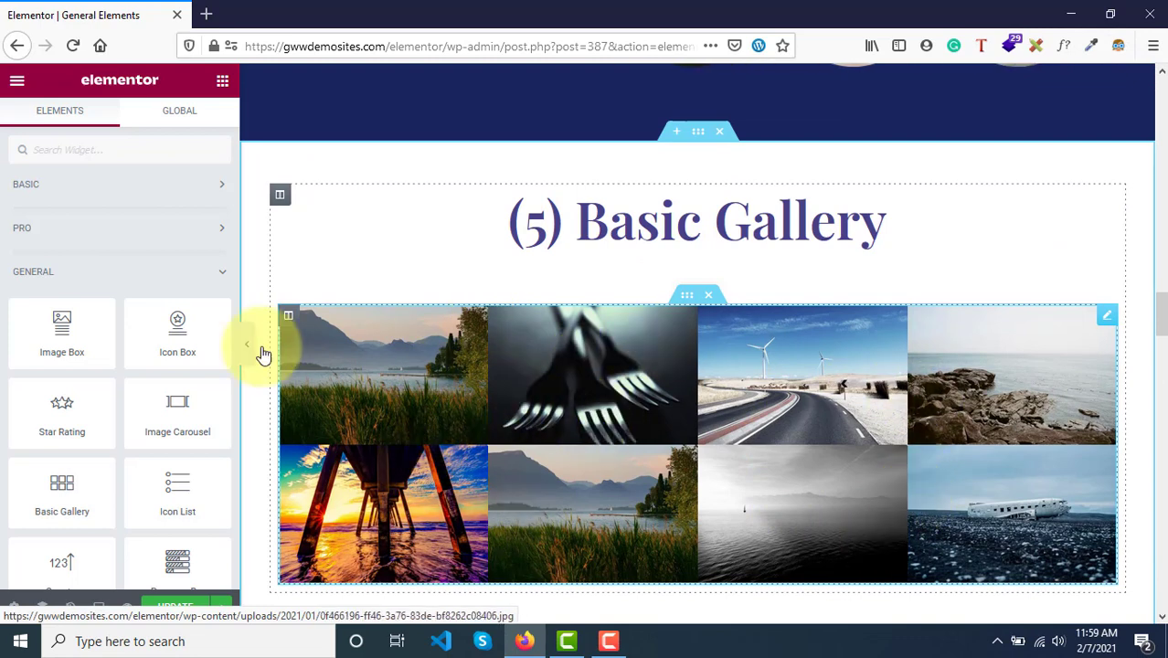
scroll(117, 439, "down", 2)
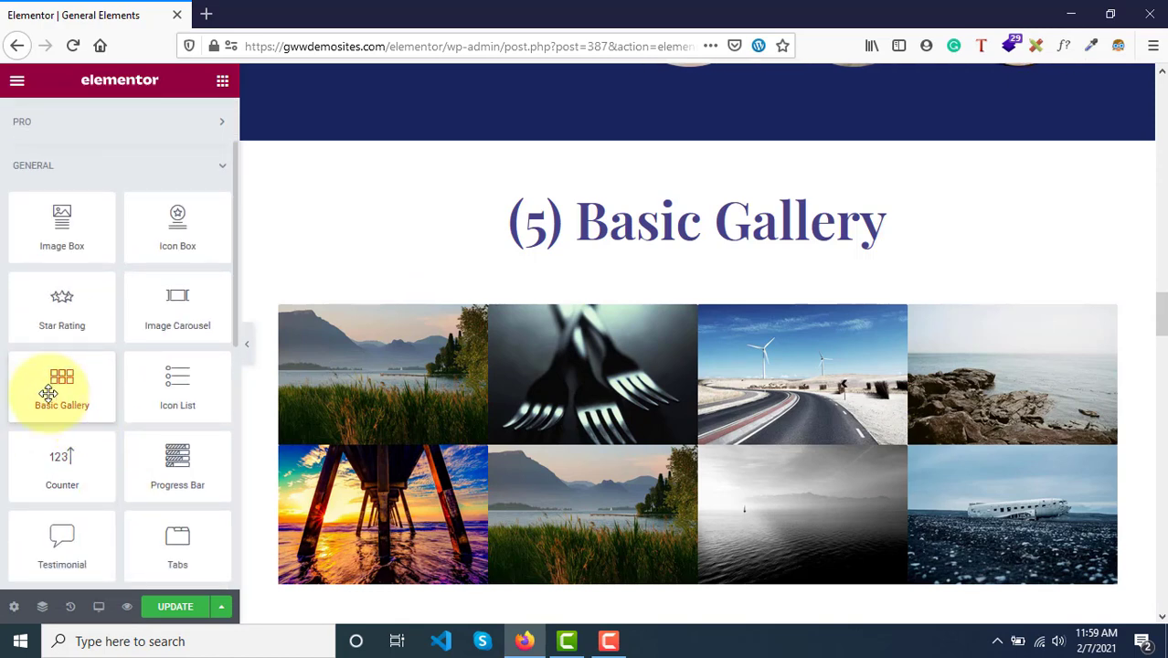
left_click_drag(47, 393, 621, 269)
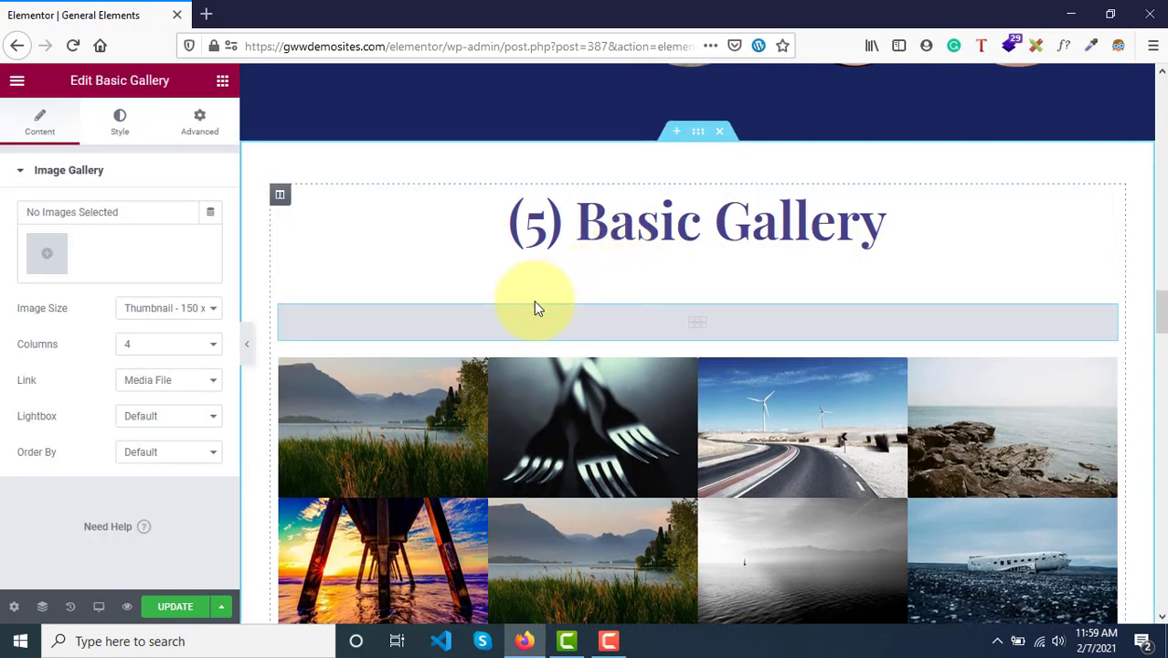
scroll(532, 305, "up", 4)
scroll(651, 265, "down", 3)
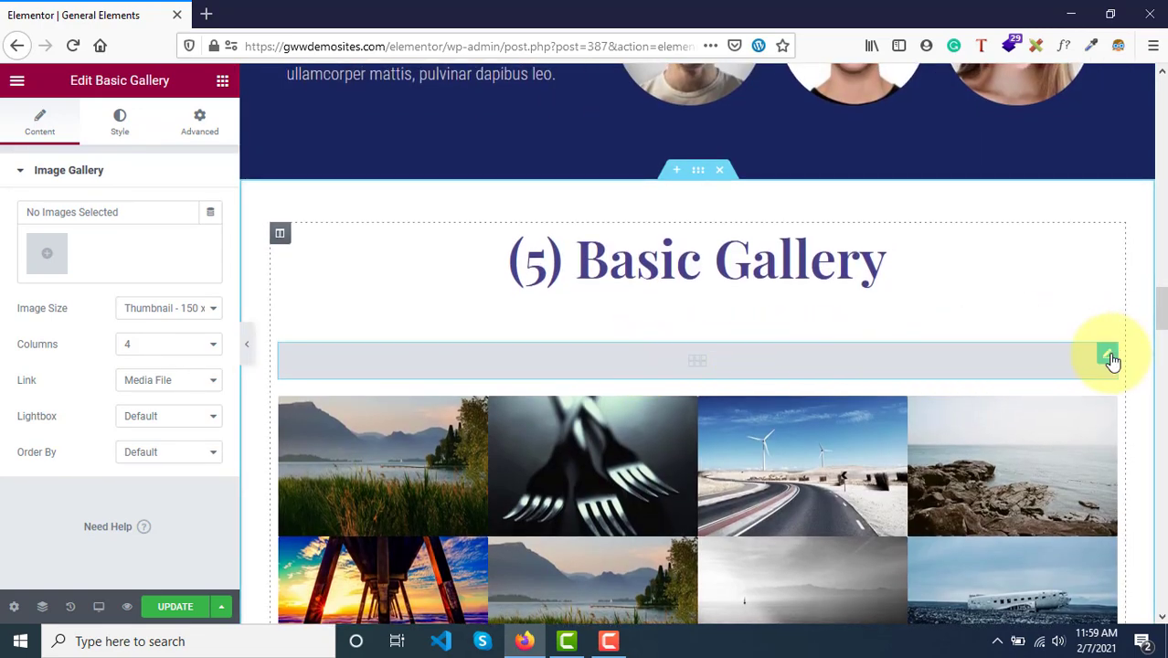
From the media library, select the hoodie-beanie bundle, beanie, t-shirt, Woo single and Woo album images
left_click(56, 259)
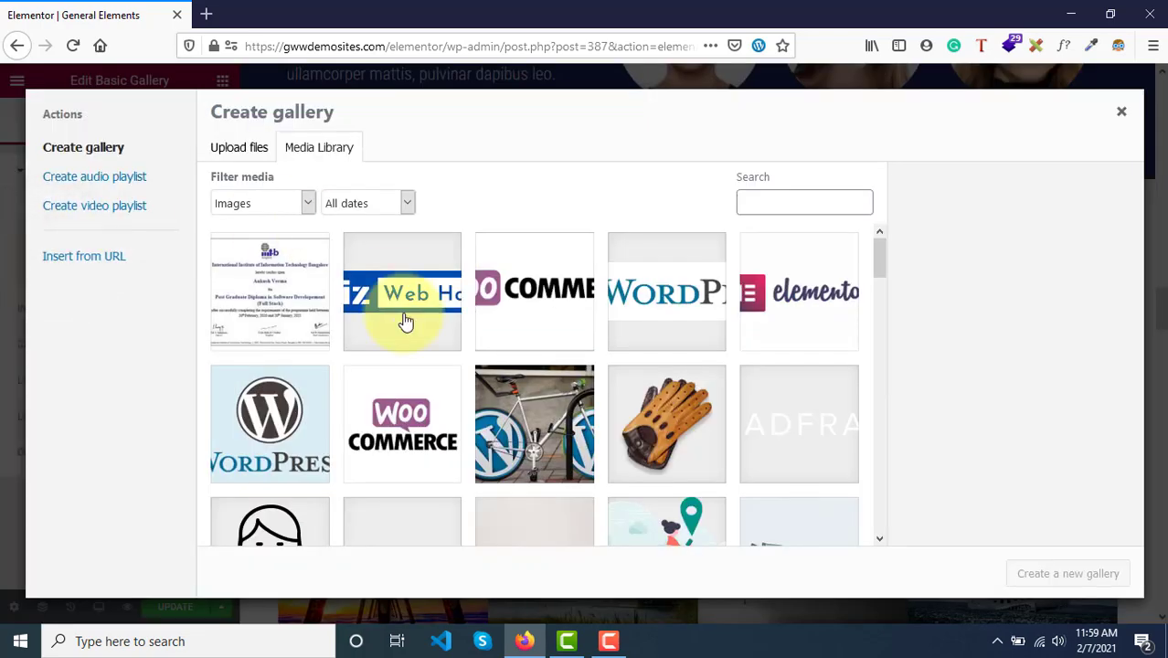
scroll(404, 320, "down", 2)
scroll(493, 423, "down", 3)
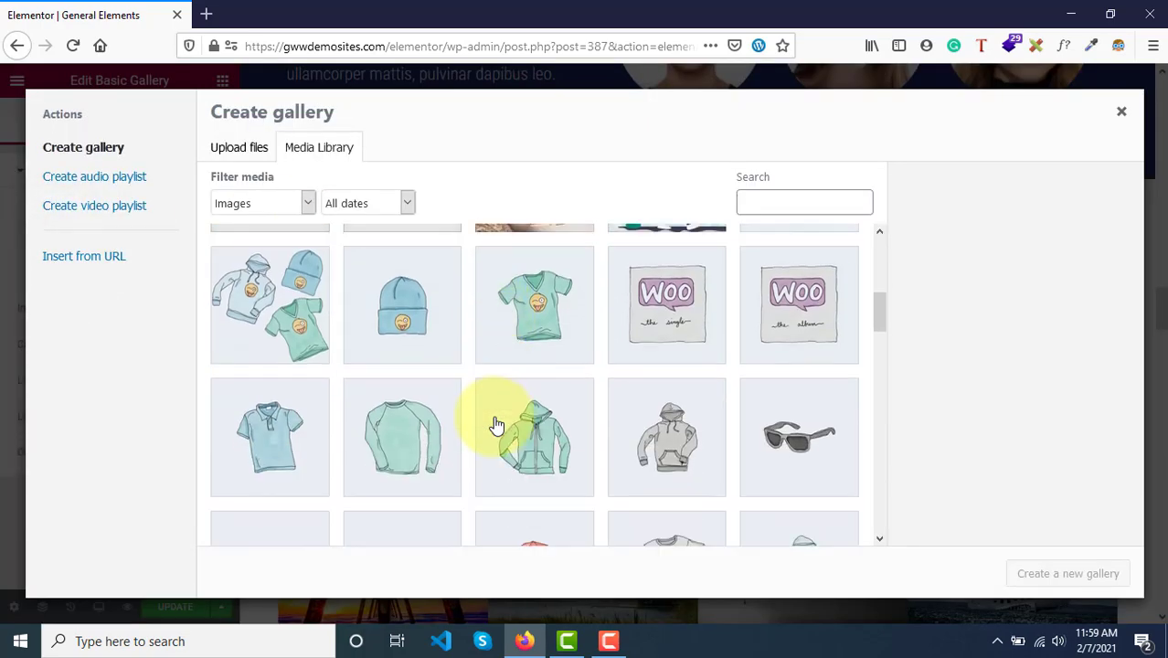
left_click(285, 329)
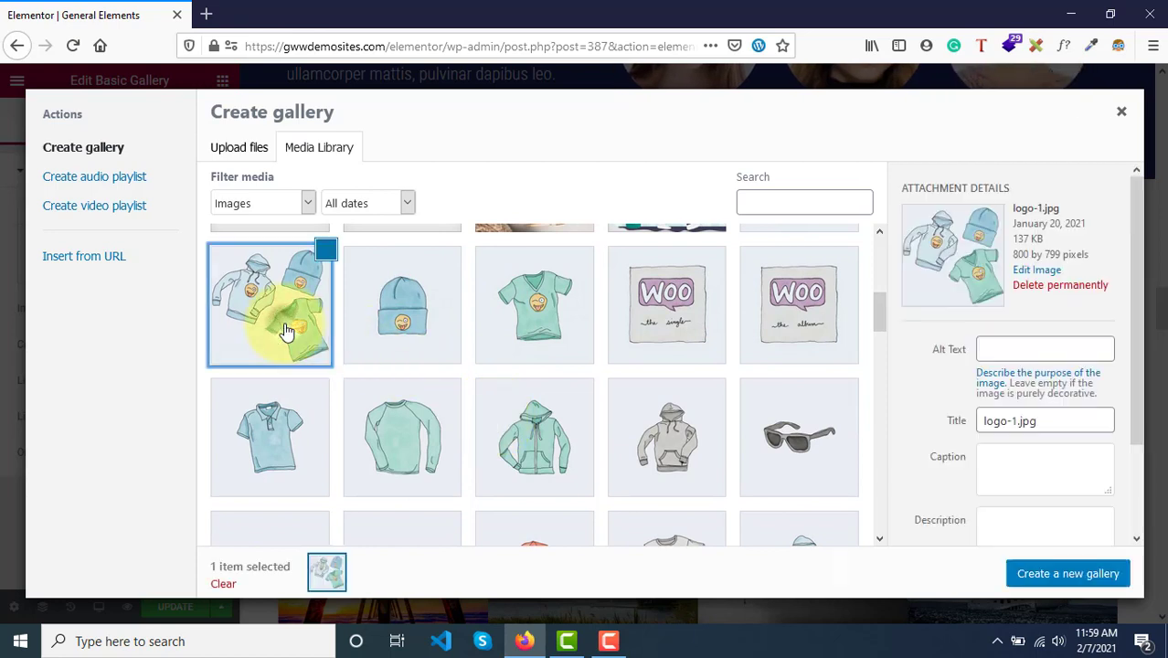
left_click(415, 318)
left_click(519, 323)
left_click(673, 311)
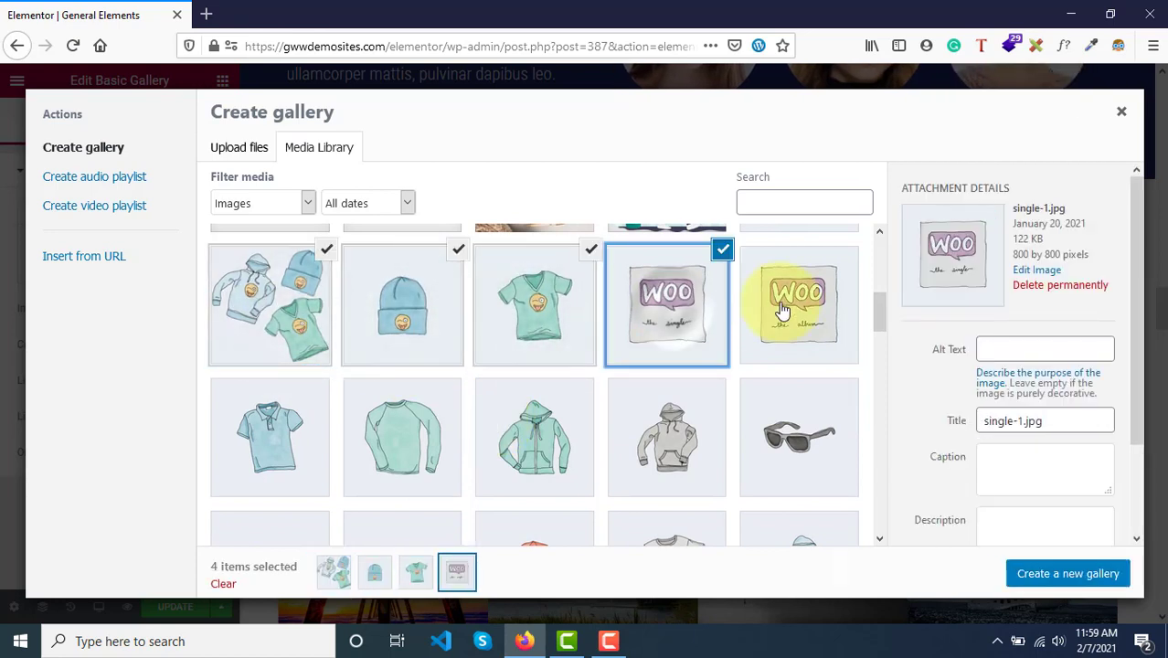
left_click(782, 308)
Add the polo, long-sleeve tee, zip hoodie, pocket hoodie and sunglasses images, then insert all ten
left_click(277, 414)
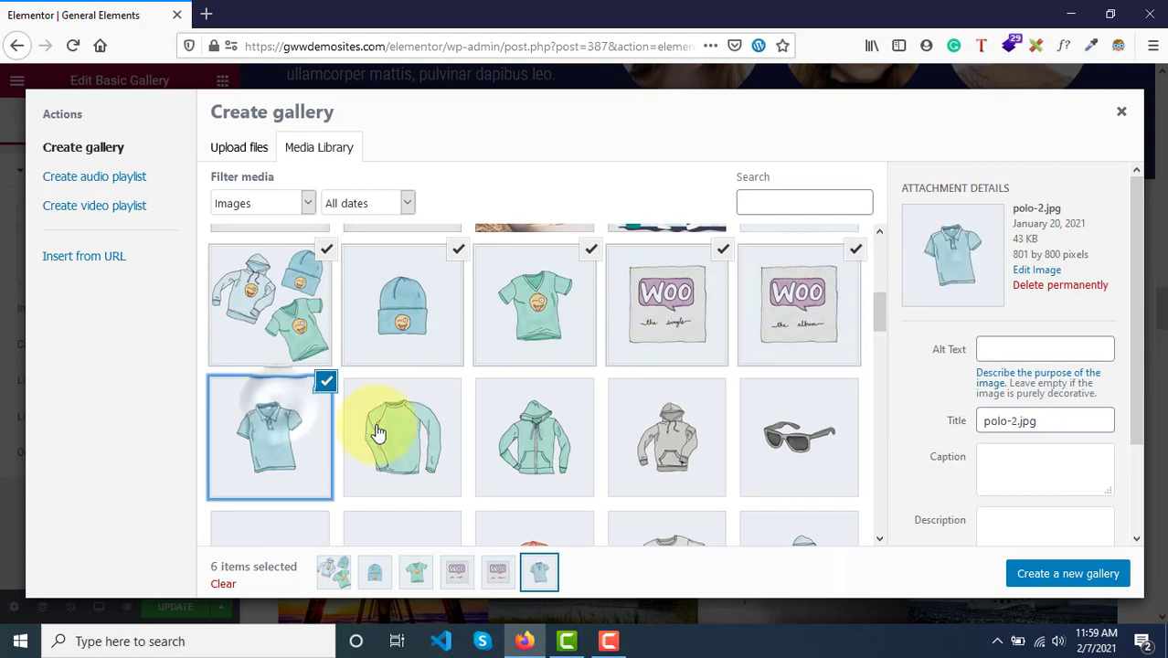
left_click(377, 430)
left_click(537, 438)
left_click(673, 436)
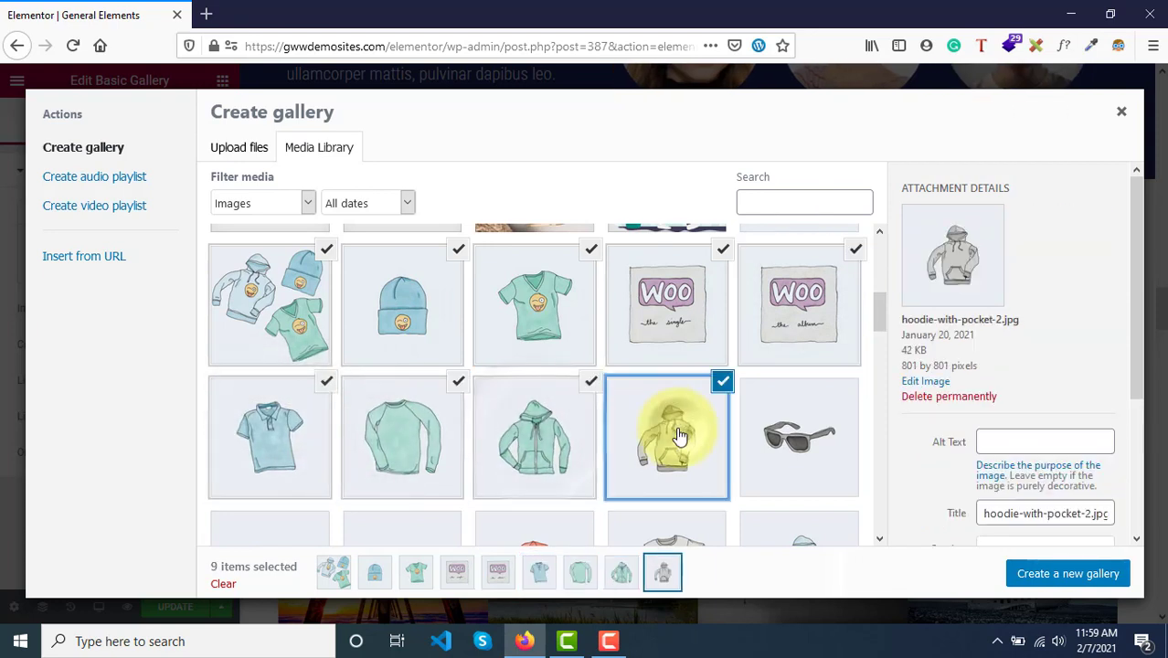
left_click(766, 434)
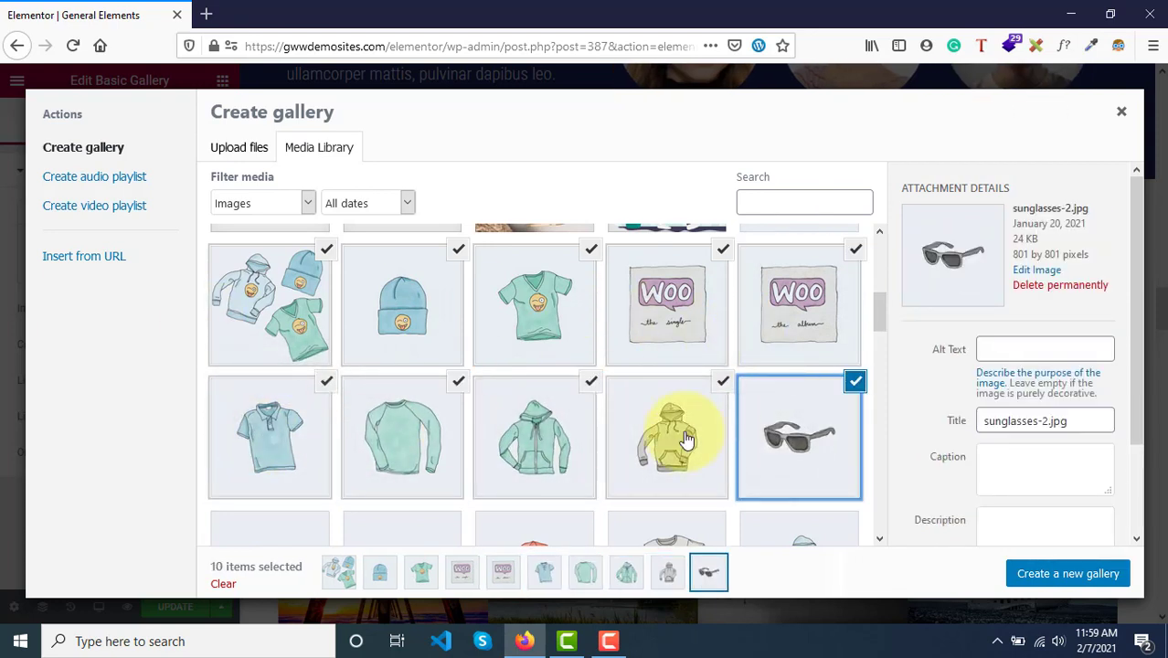
left_click(1068, 577)
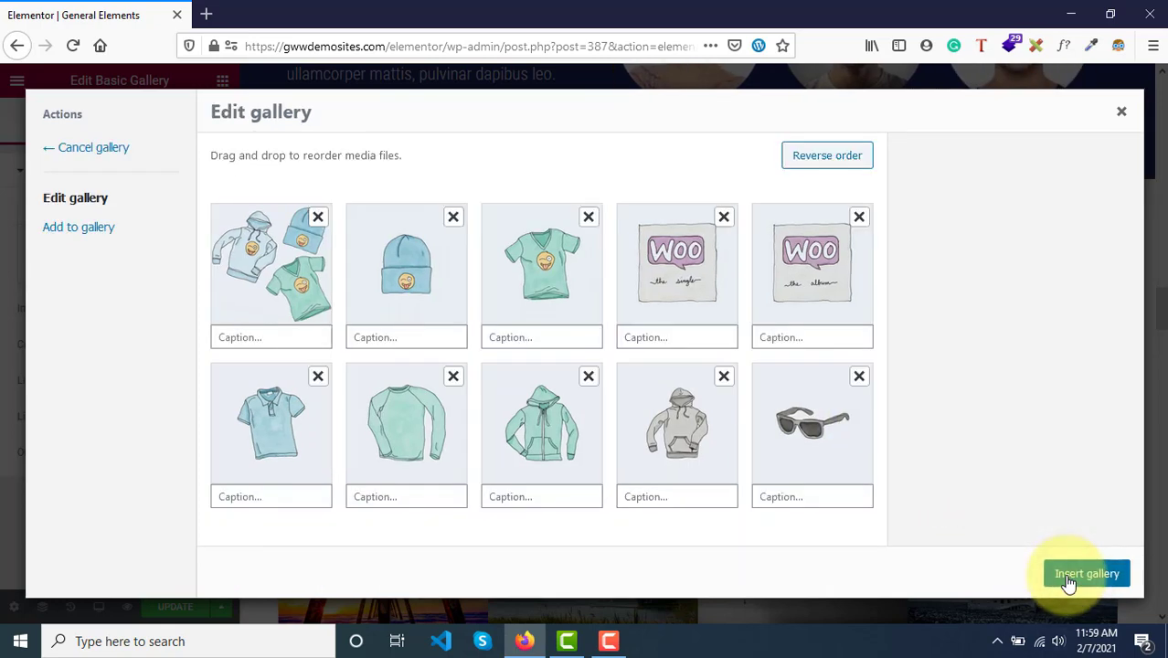
left_click(1068, 581)
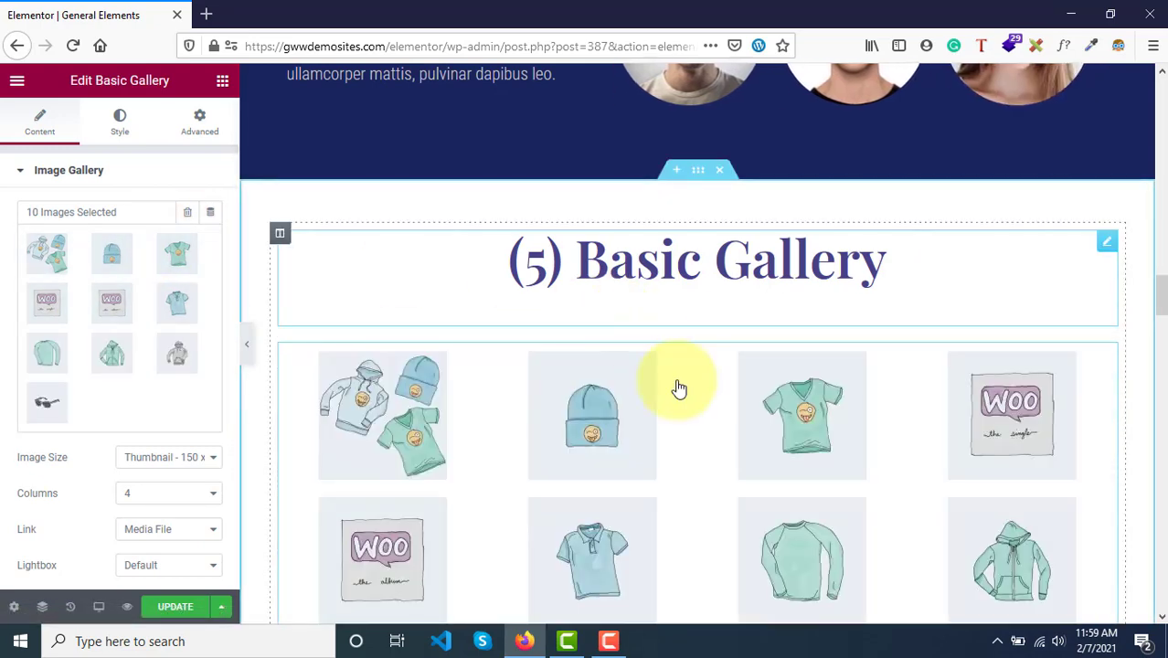
Scroll down the gallery settings to the Image Size dropdown and expand it
scroll(718, 440, "down", 3)
scroll(718, 440, "down", 1)
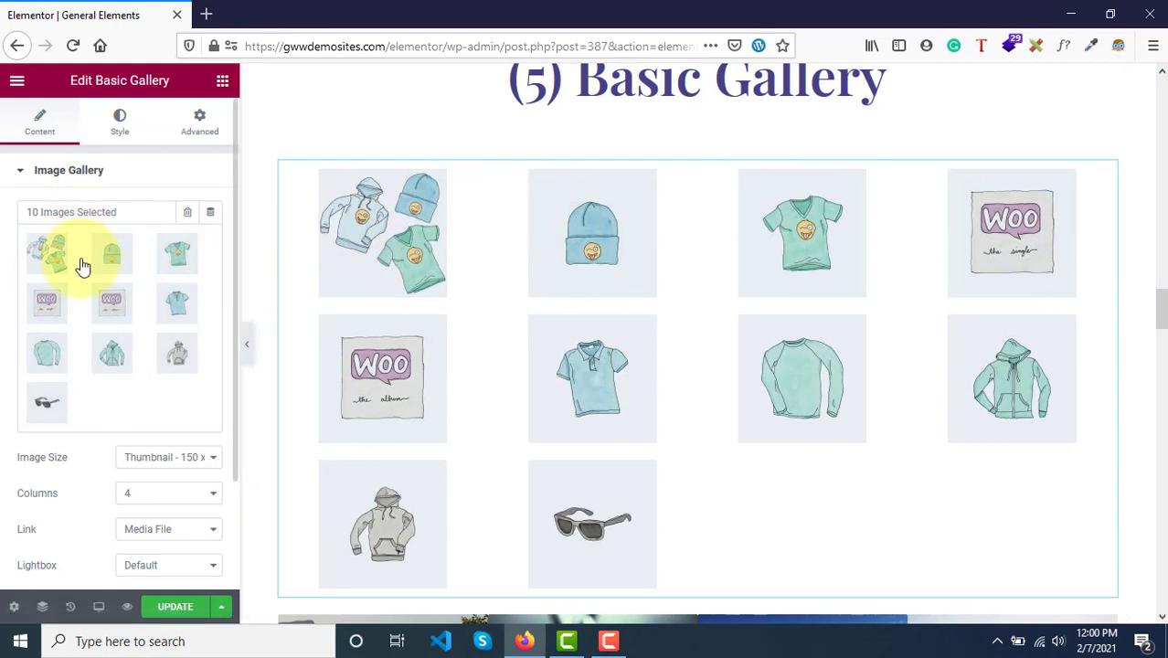
scroll(82, 409, "down", 3)
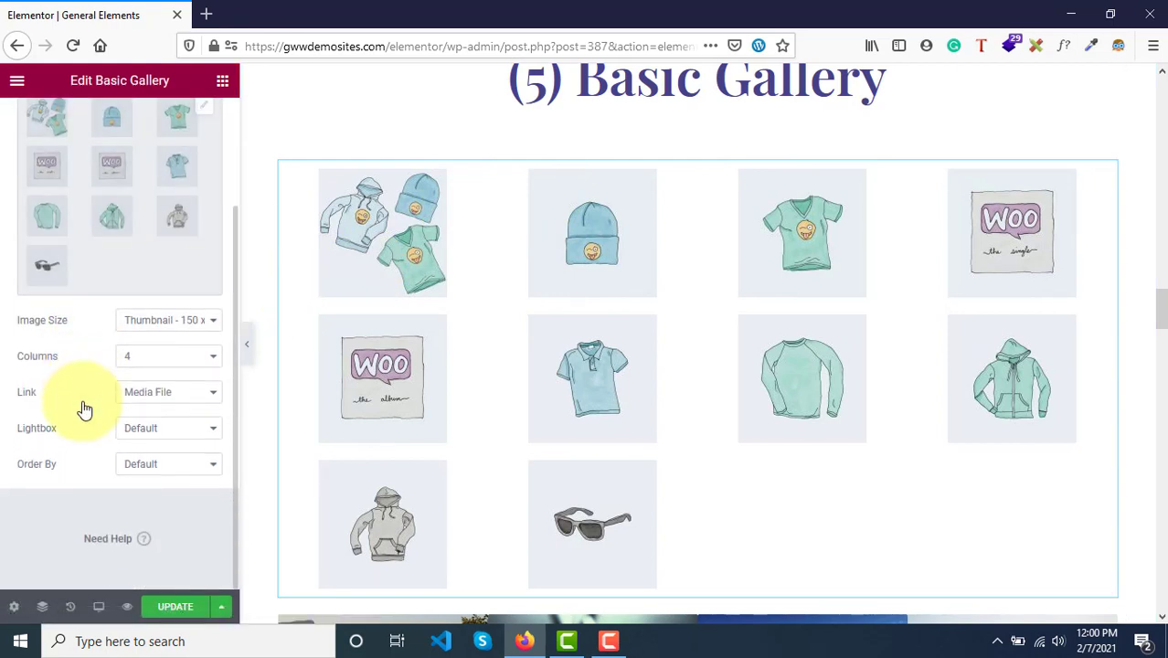
left_click(146, 331)
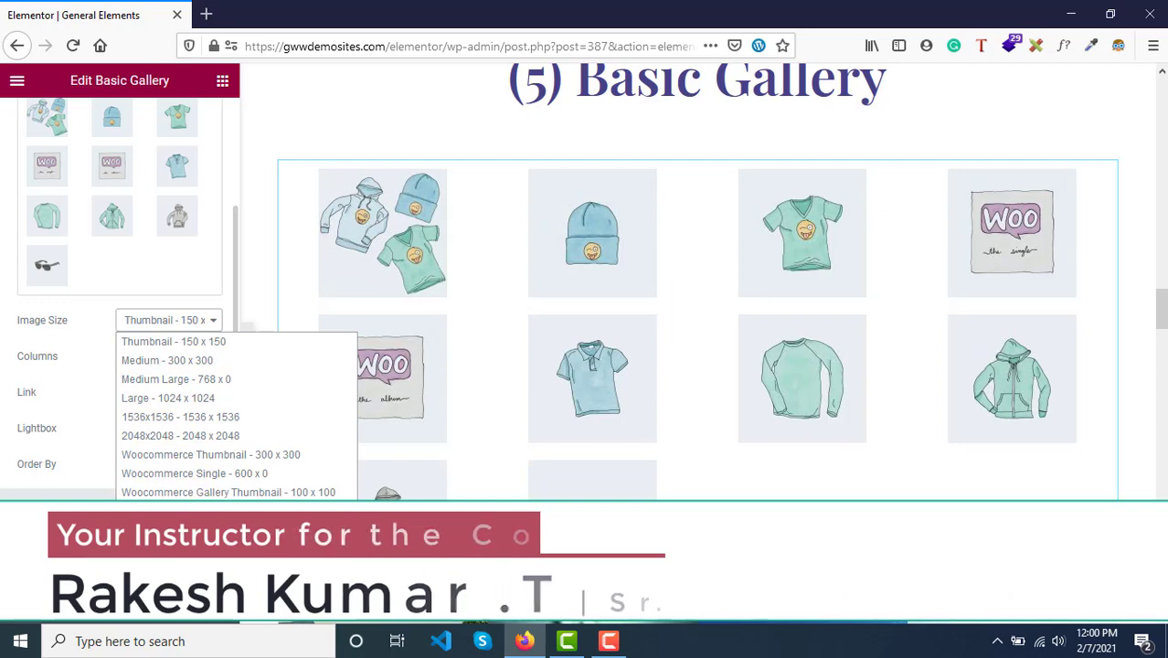
Set the gallery's Image Size to Full
left_click(131, 577)
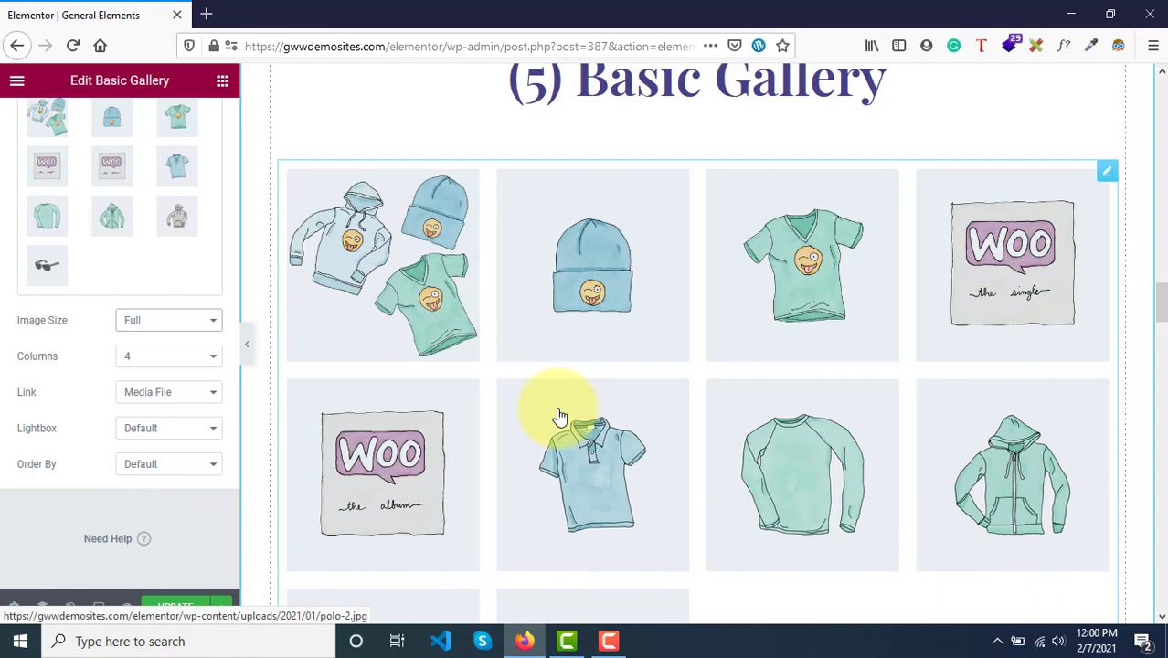
left_click(142, 363)
Set the gallery to 5 columns and its image Link to None
left_click(146, 457)
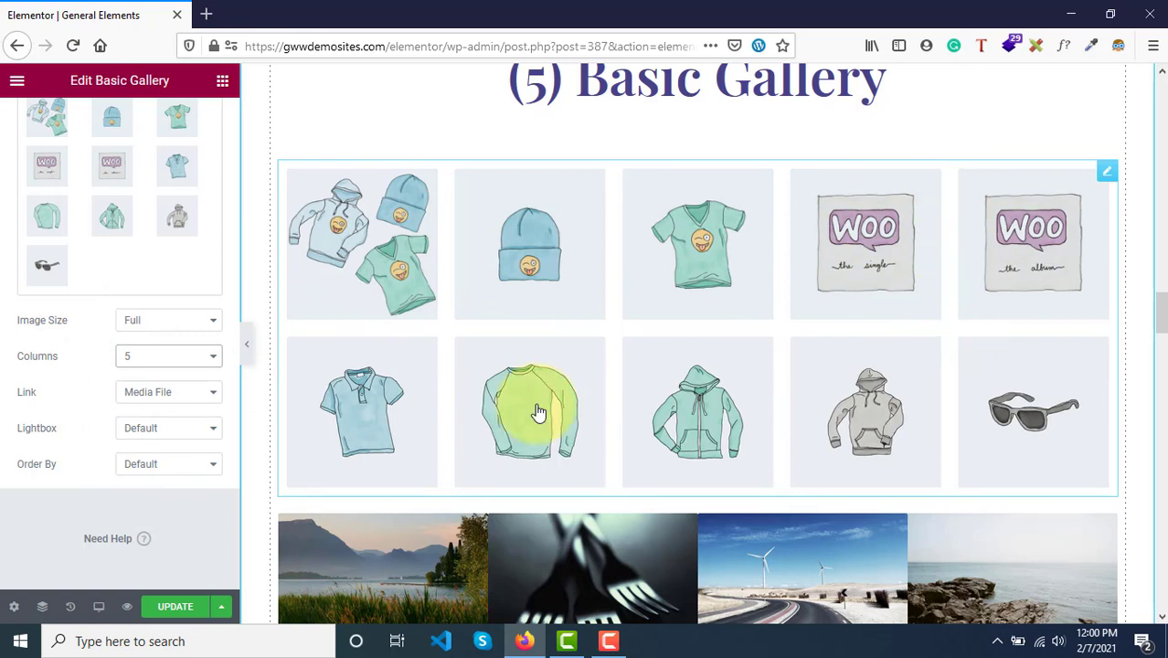
left_click(181, 398)
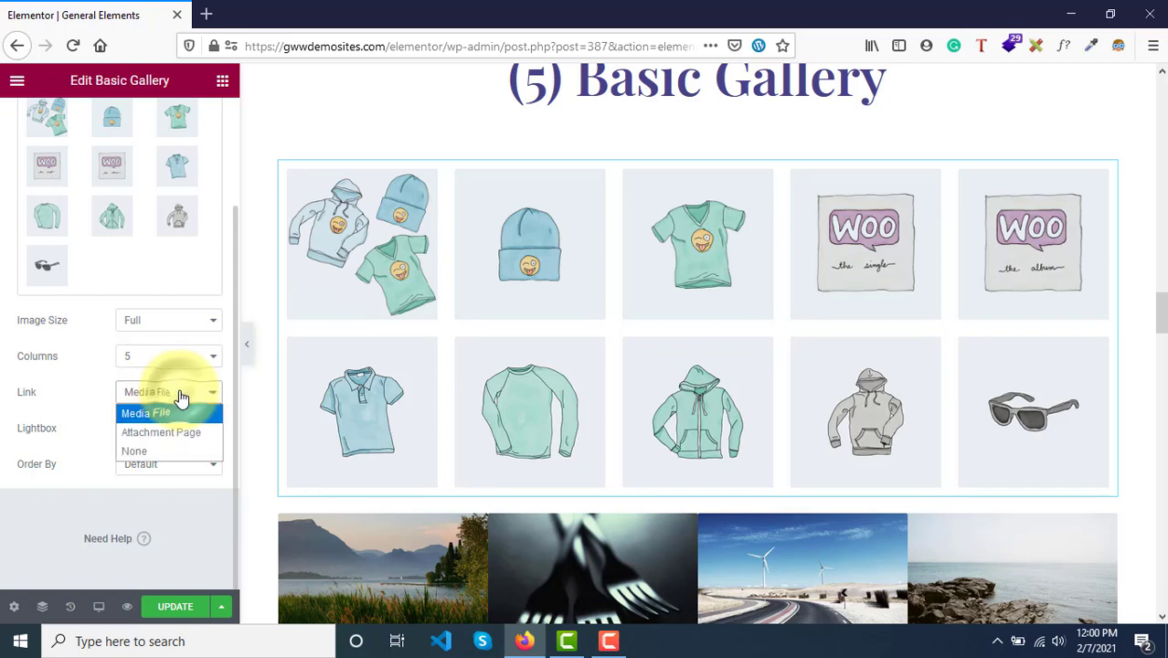
left_click(178, 393)
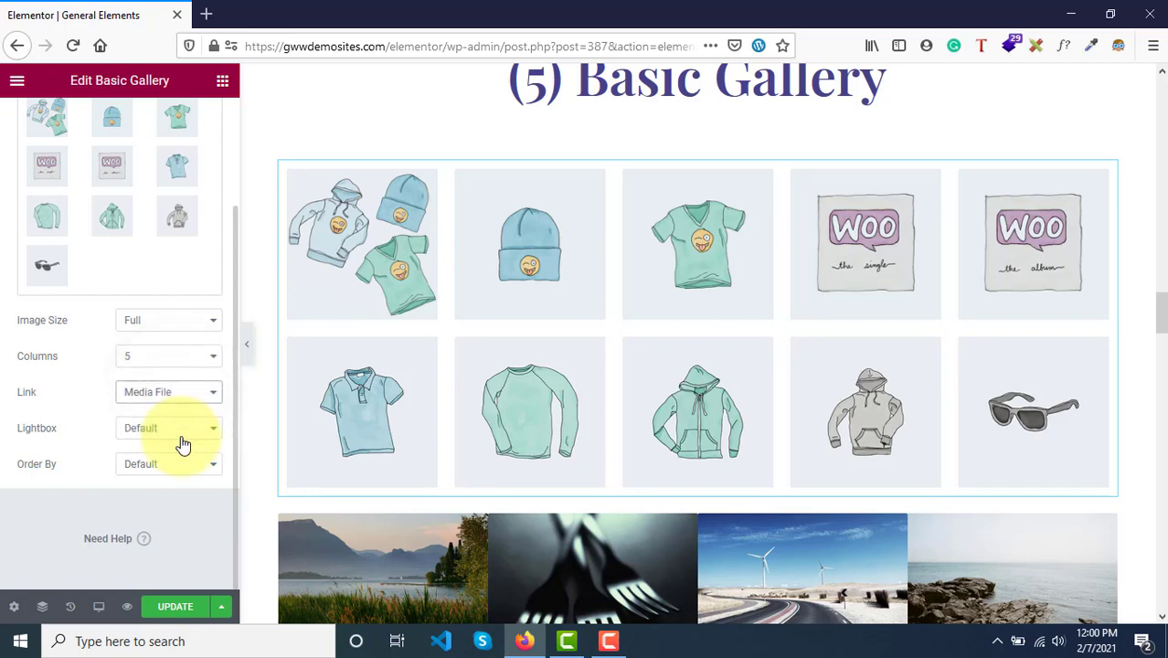
left_click(175, 403)
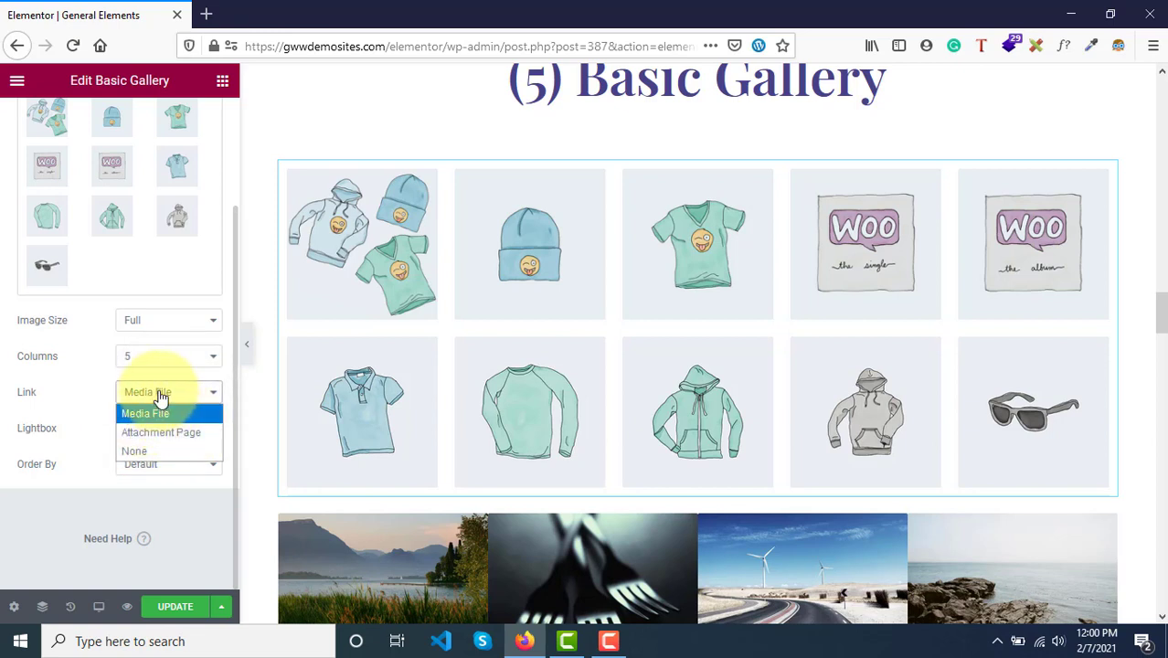
left_click(161, 451)
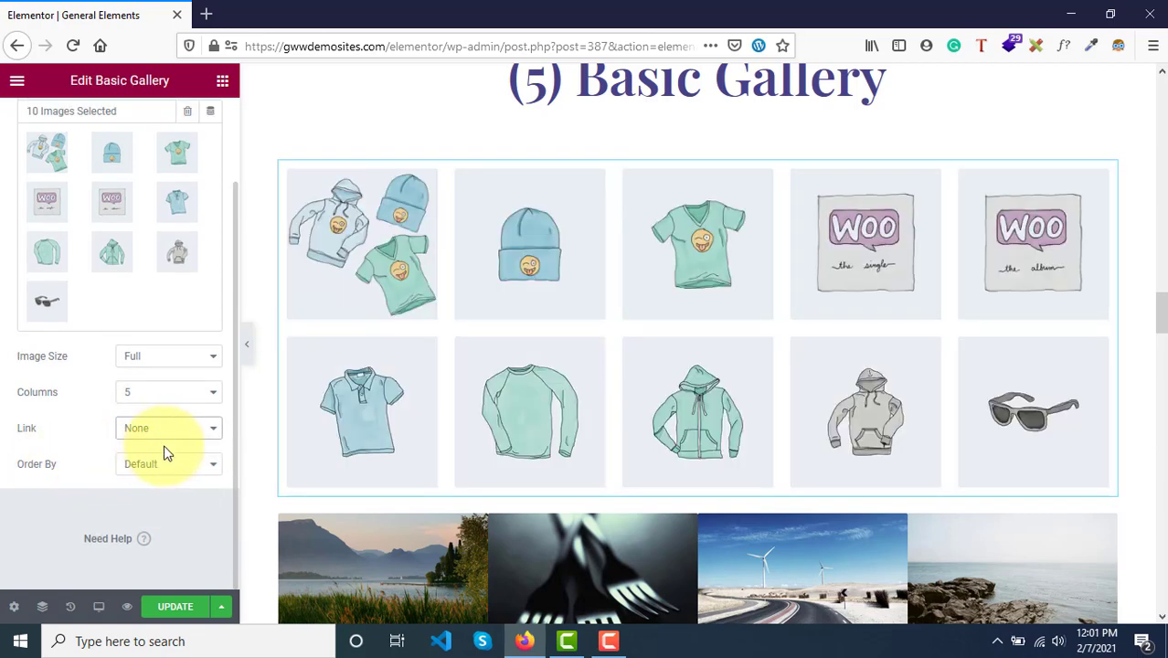
Set Order By to Random, Link to Media File, and keep Lightbox at Default
left_click(168, 466)
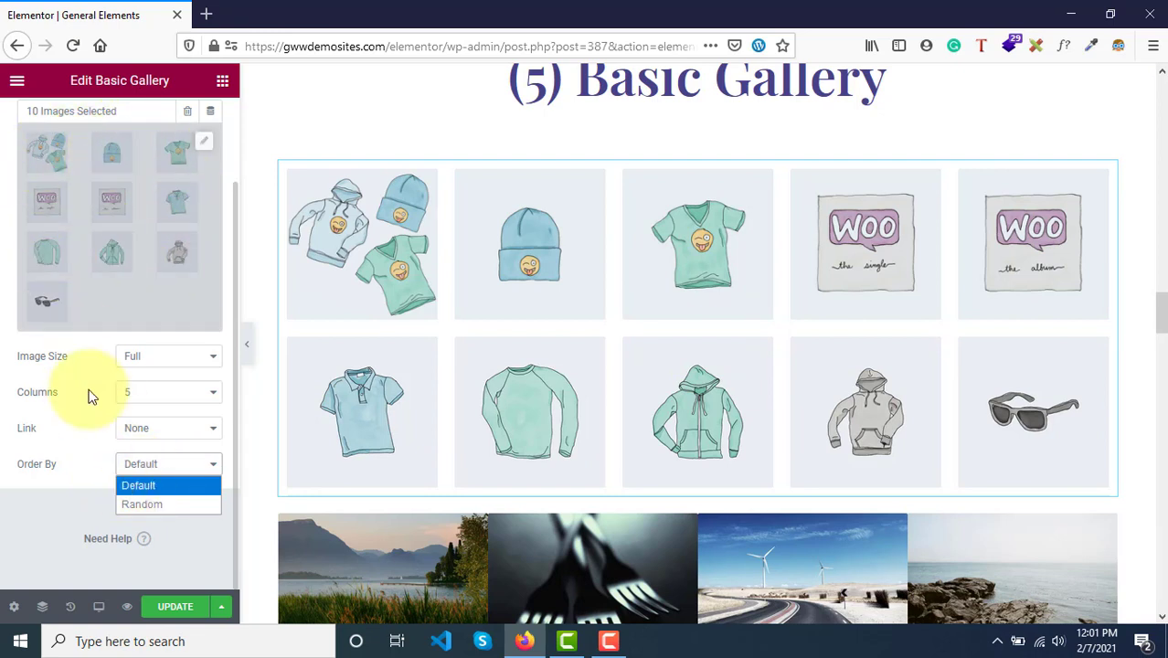
left_click(143, 506)
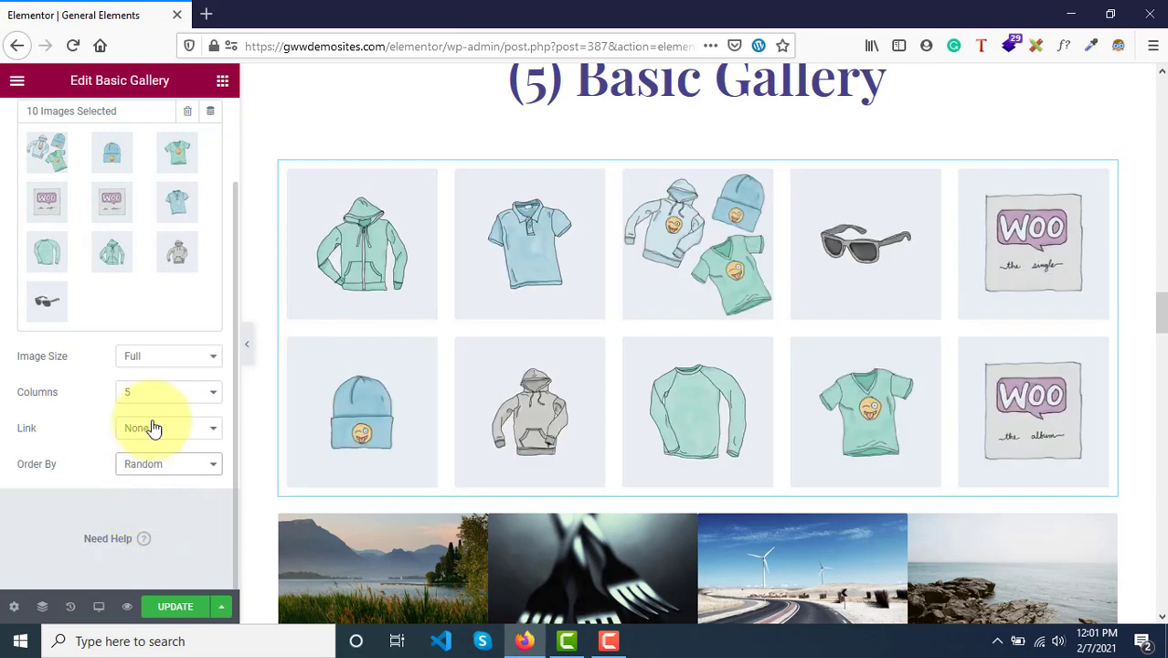
left_click(157, 420)
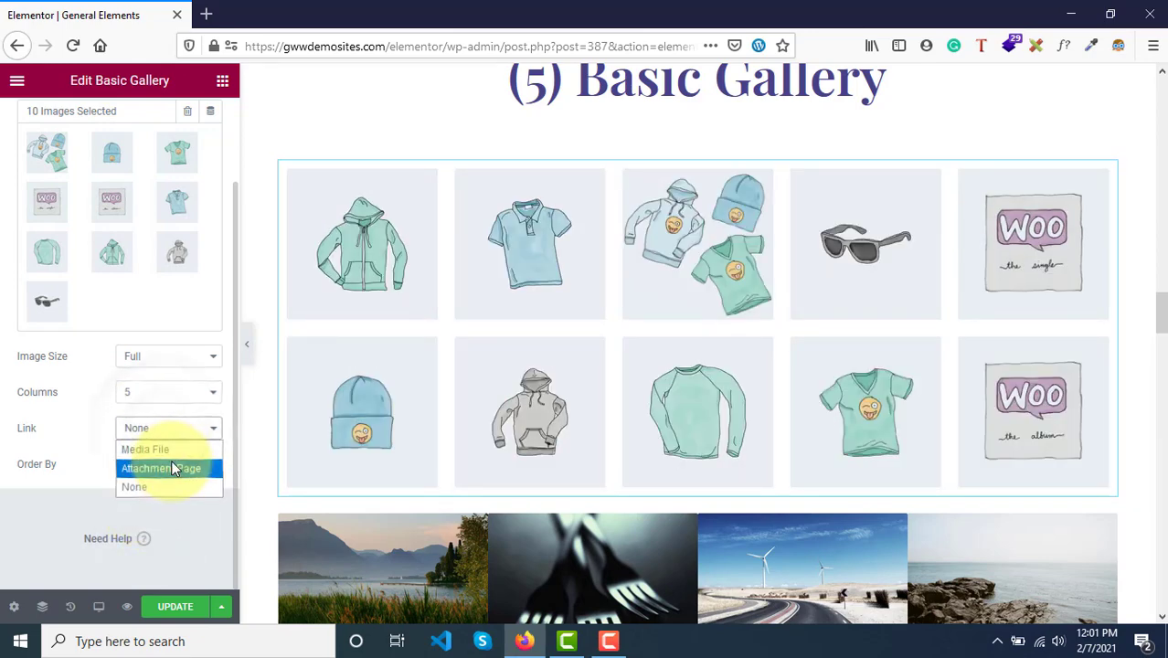
left_click(174, 452)
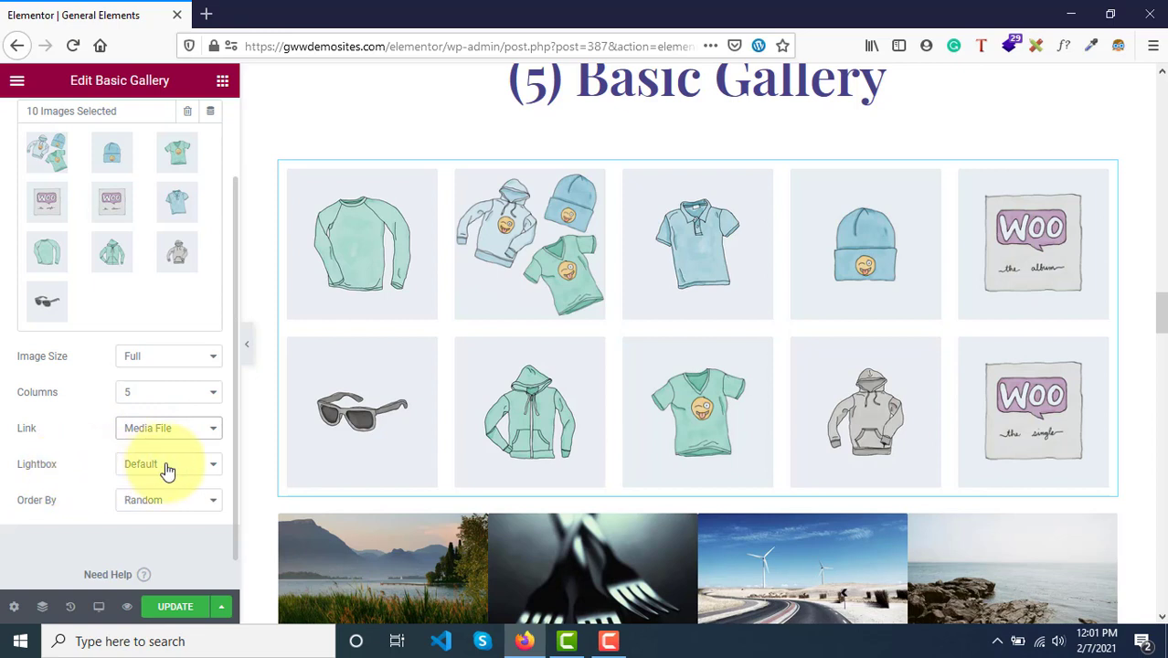
left_click(164, 468)
left_click(80, 458)
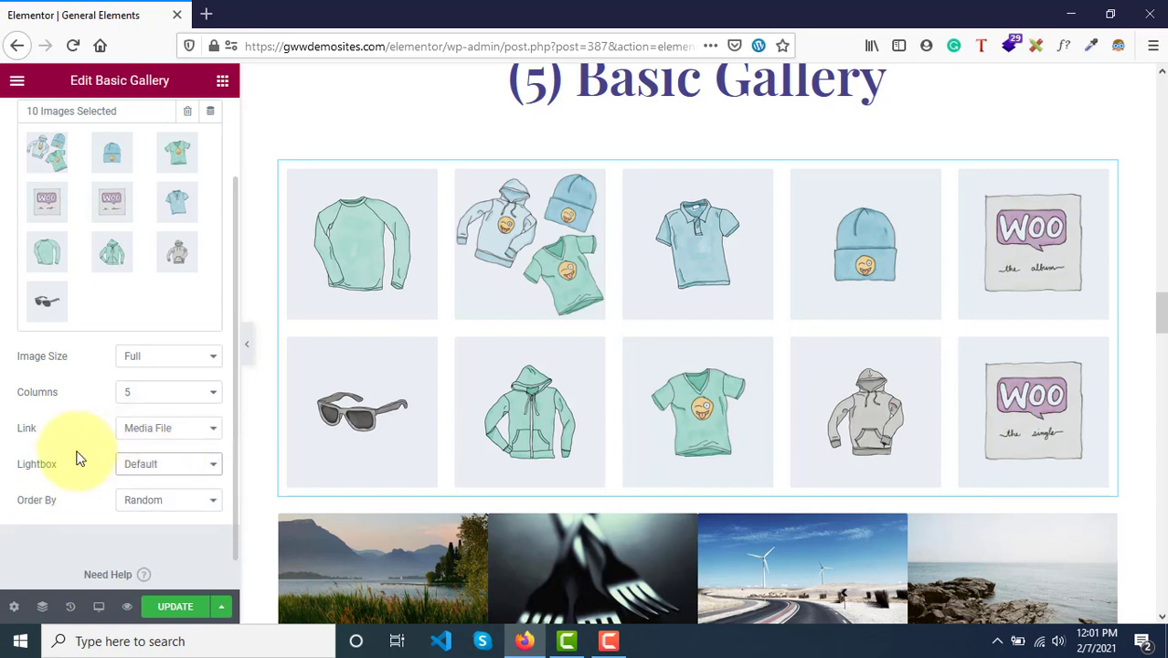
Open the polo shirt image in the editor's lightbox, then close it
left_click(699, 276)
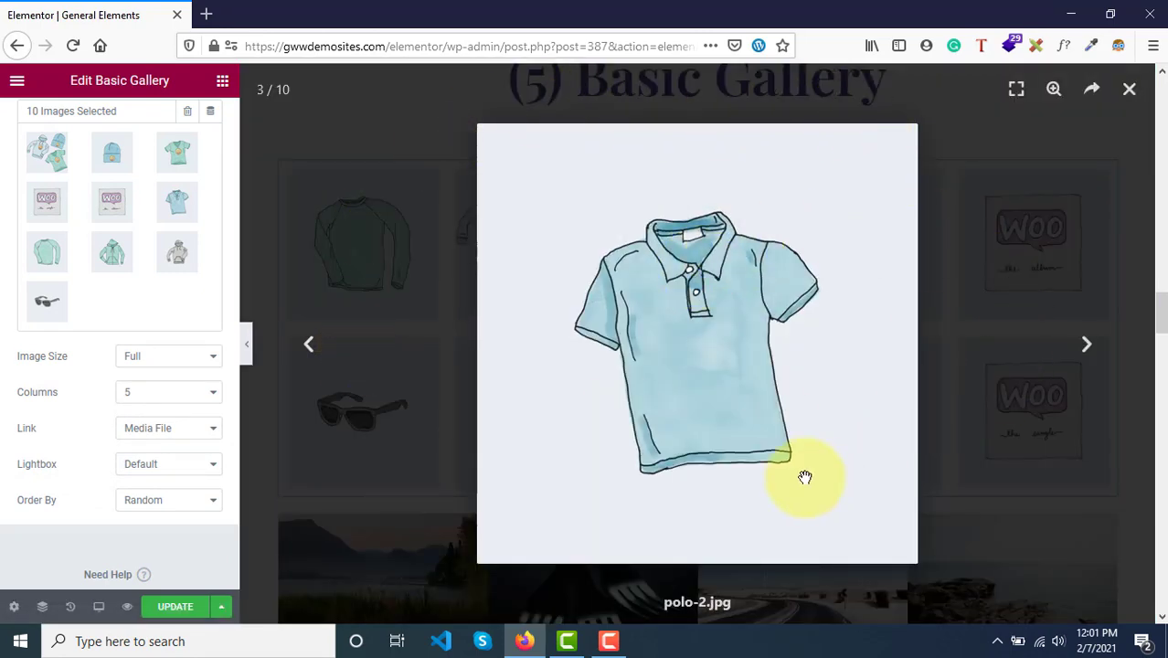
left_click(1018, 95)
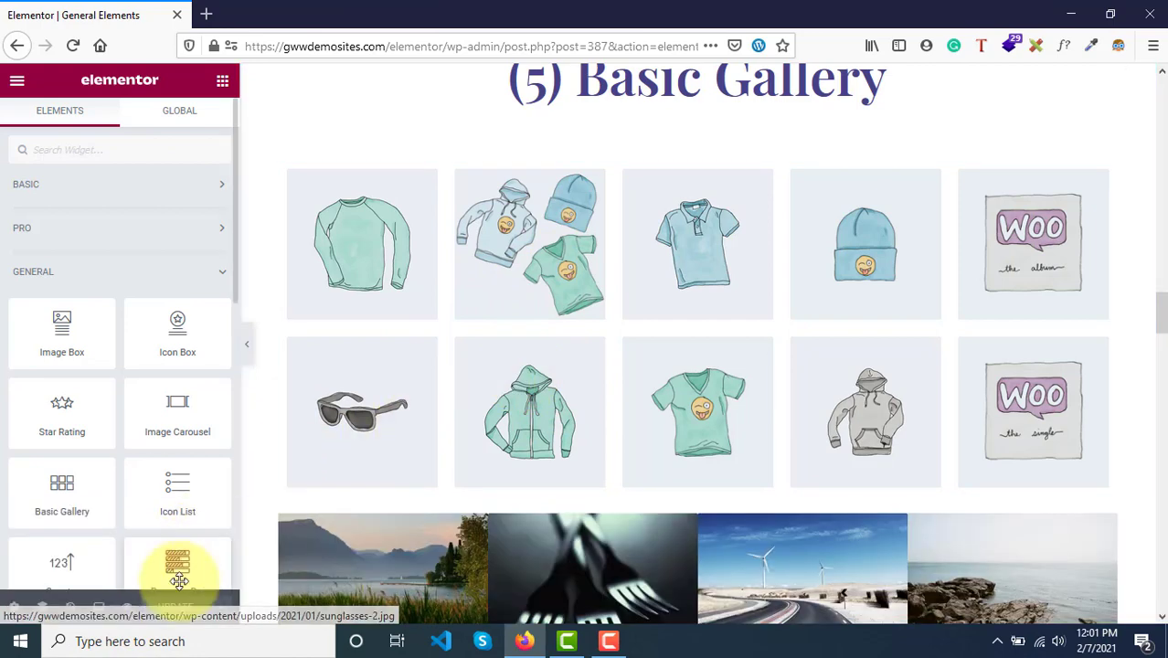
Preview the page in a new tab and scroll to the Basic Gallery section
left_click(127, 609)
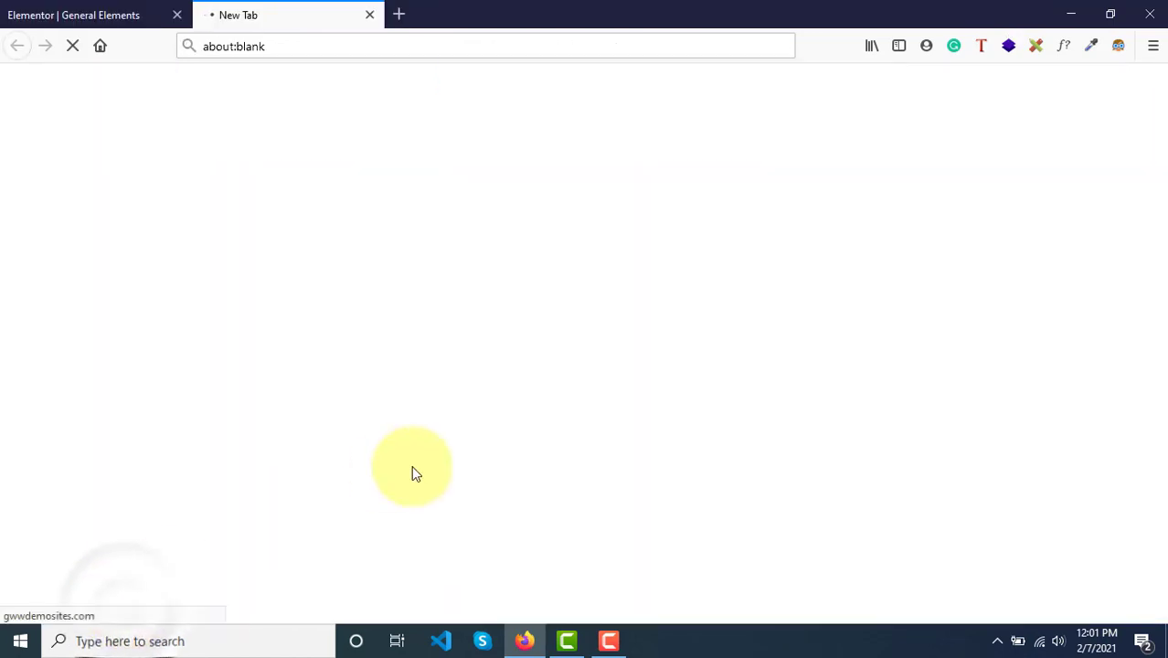
scroll(414, 472, "down", 12)
scroll(414, 473, "down", 15)
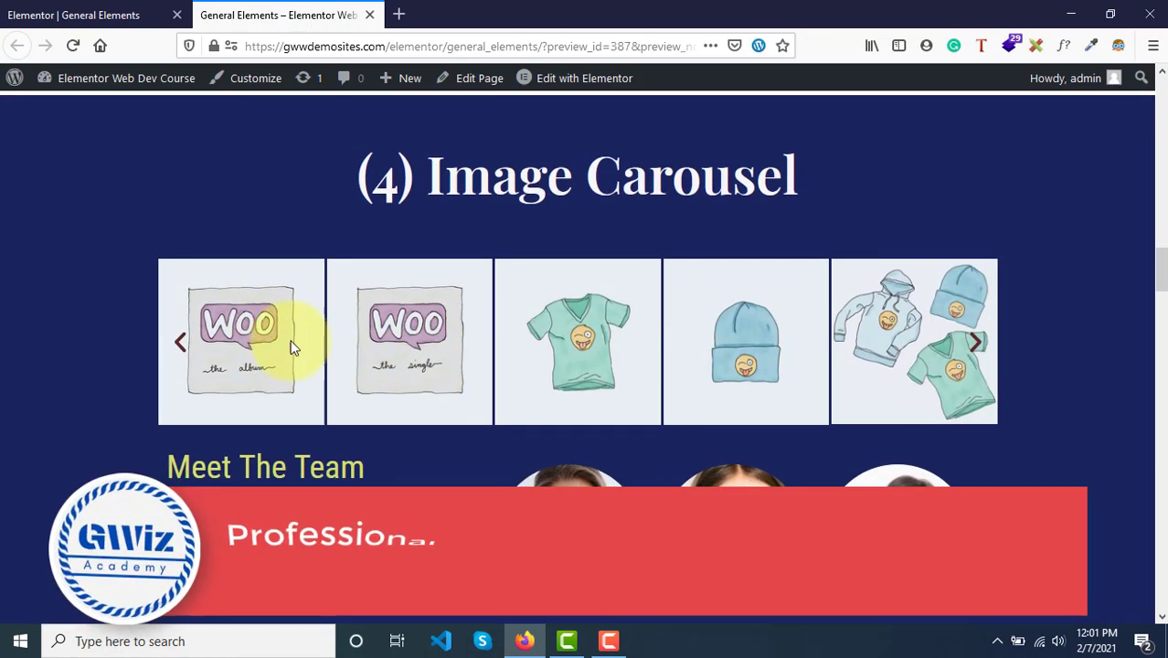
scroll(393, 430, "down", 5)
scroll(401, 429, "down", 3)
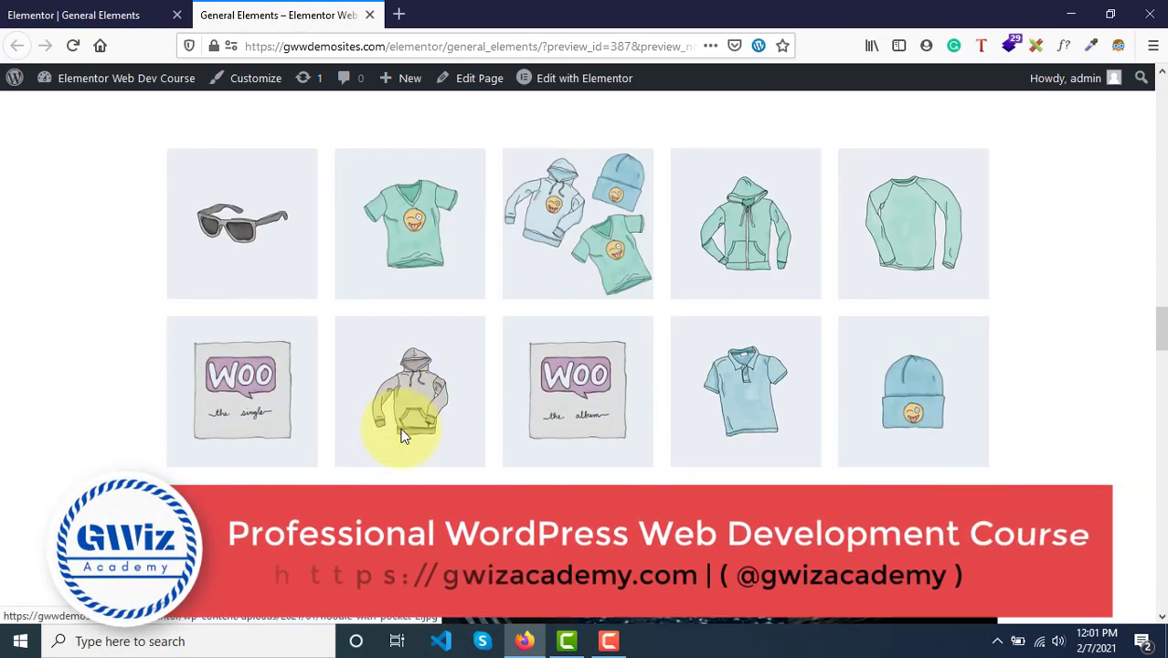
Open the T-shirt image in the live lightbox, close it, and return to the editor
left_click(395, 237)
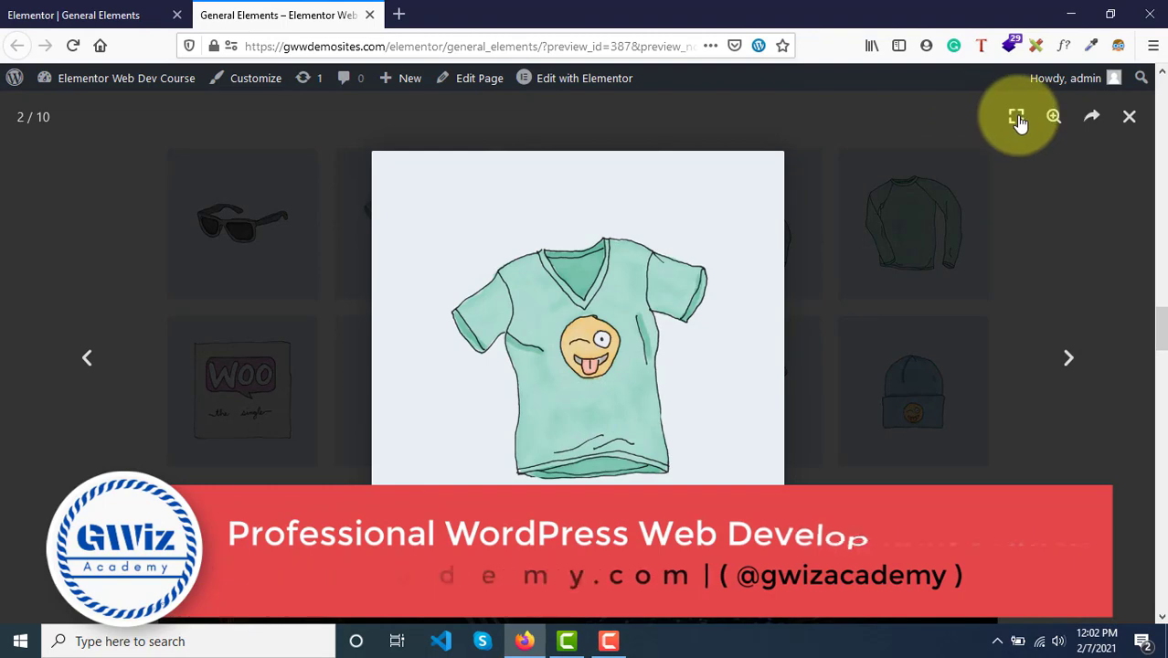
left_click(1131, 117)
scroll(827, 366, "down", 2)
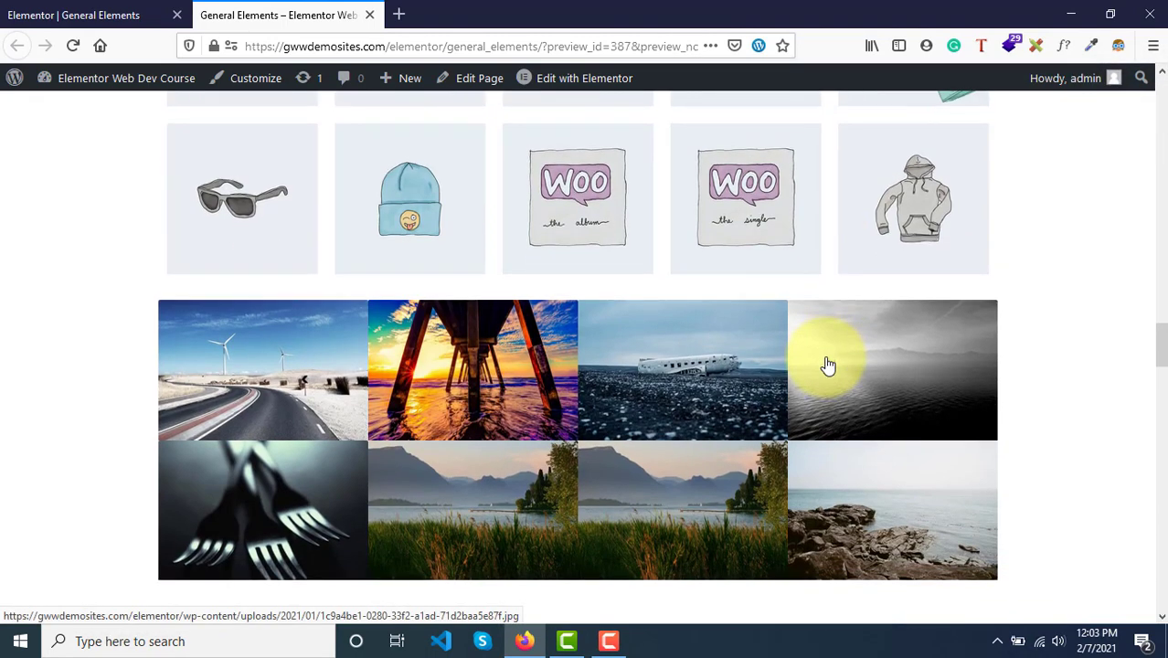
scroll(825, 365, "up", 4)
scroll(662, 439, "down", 2)
scroll(661, 438, "up", 2)
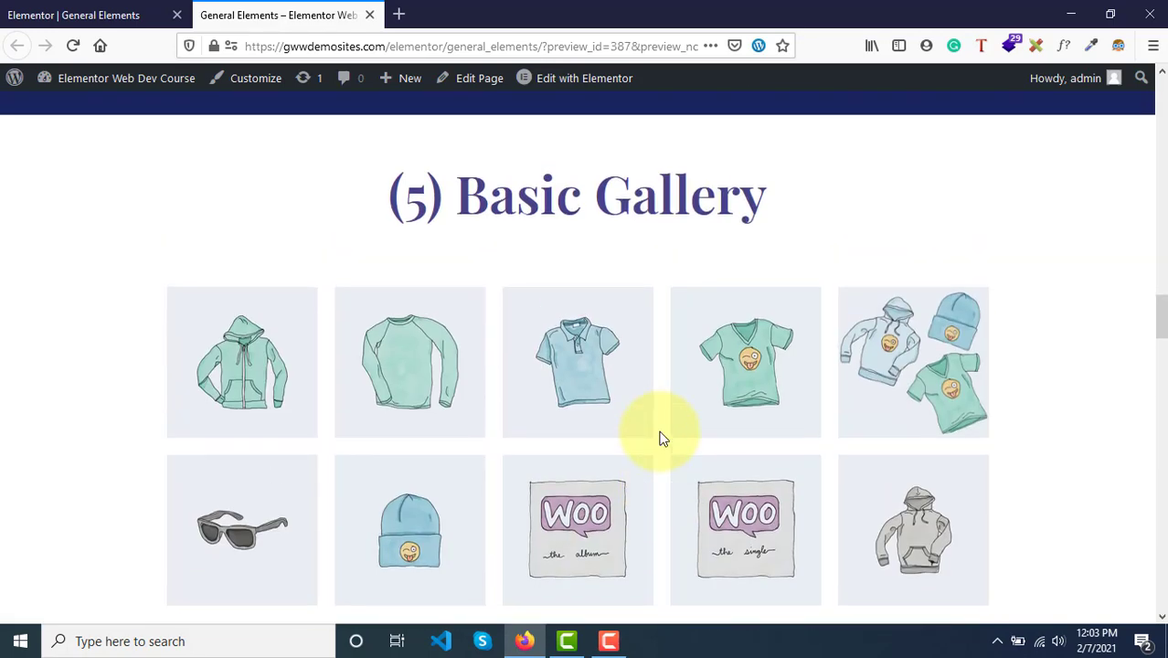
left_click(78, 13)
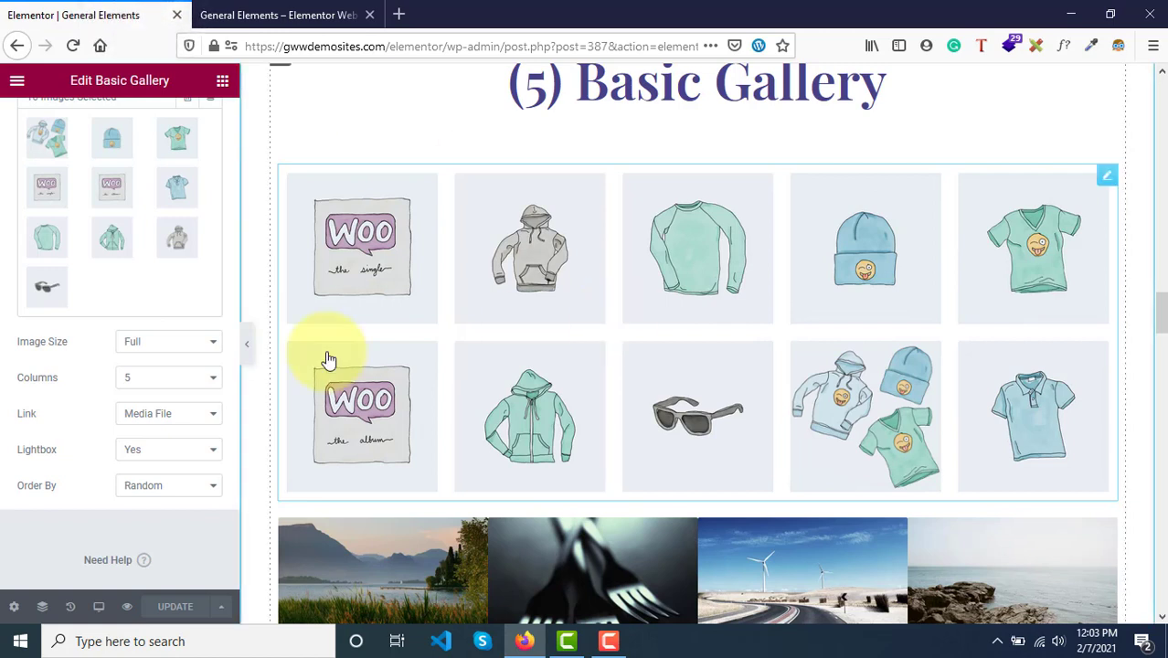
In the Style tab, set the gallery's image spacing to Custom at 9px
scroll(14, 457, "up", 2)
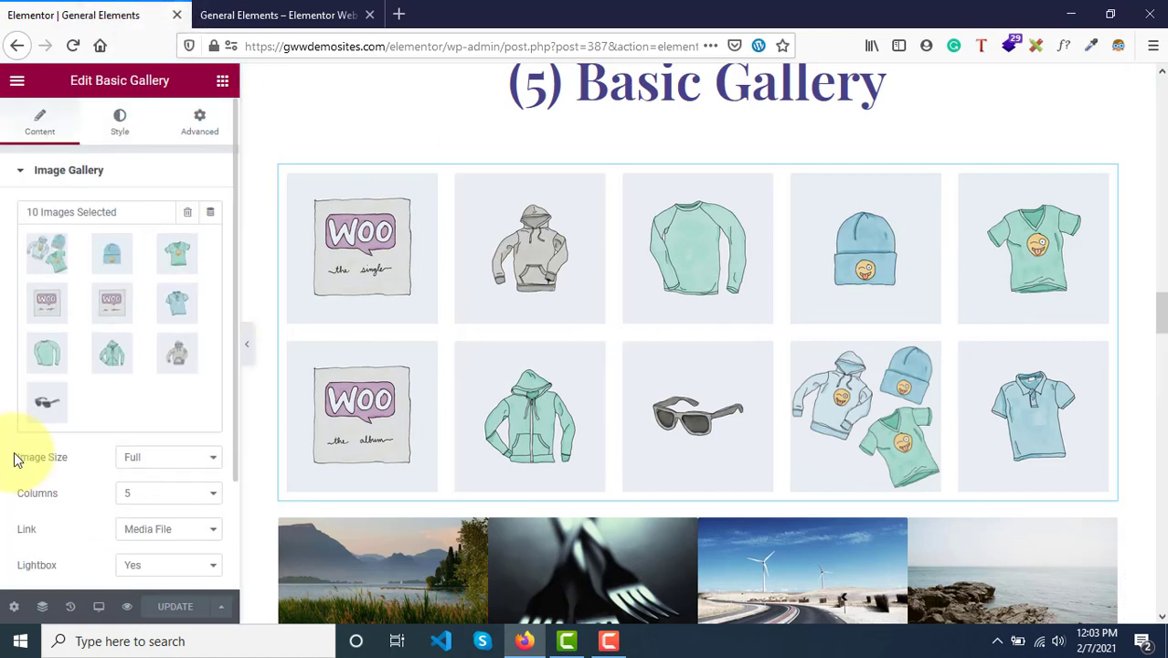
left_click(111, 124)
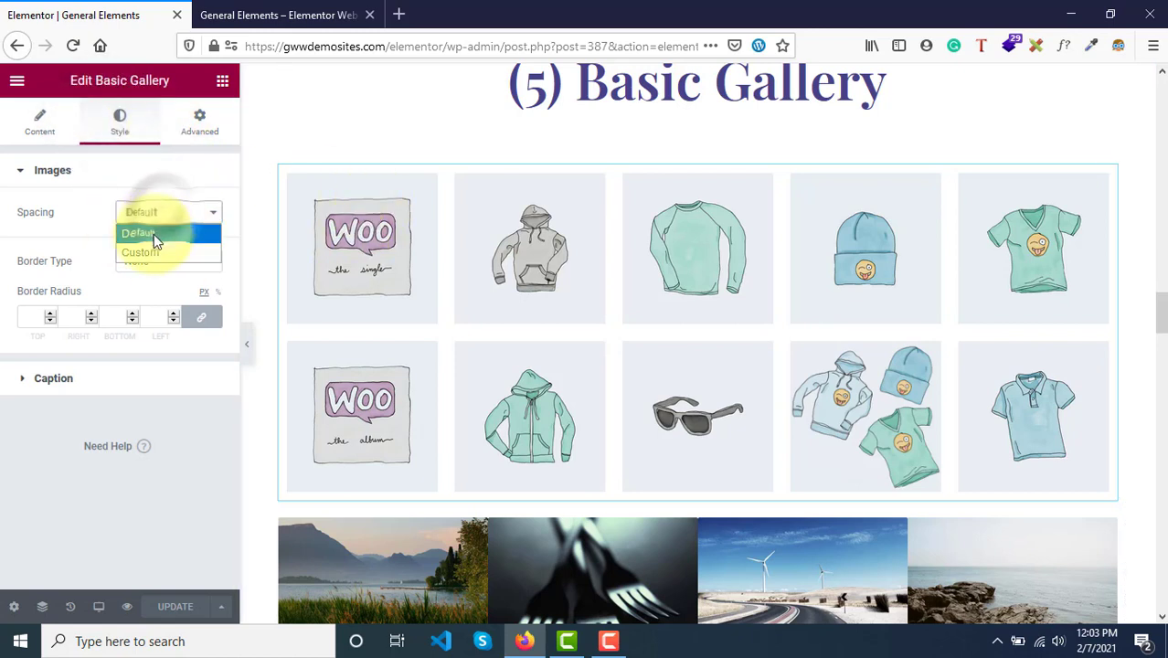
left_click(151, 252)
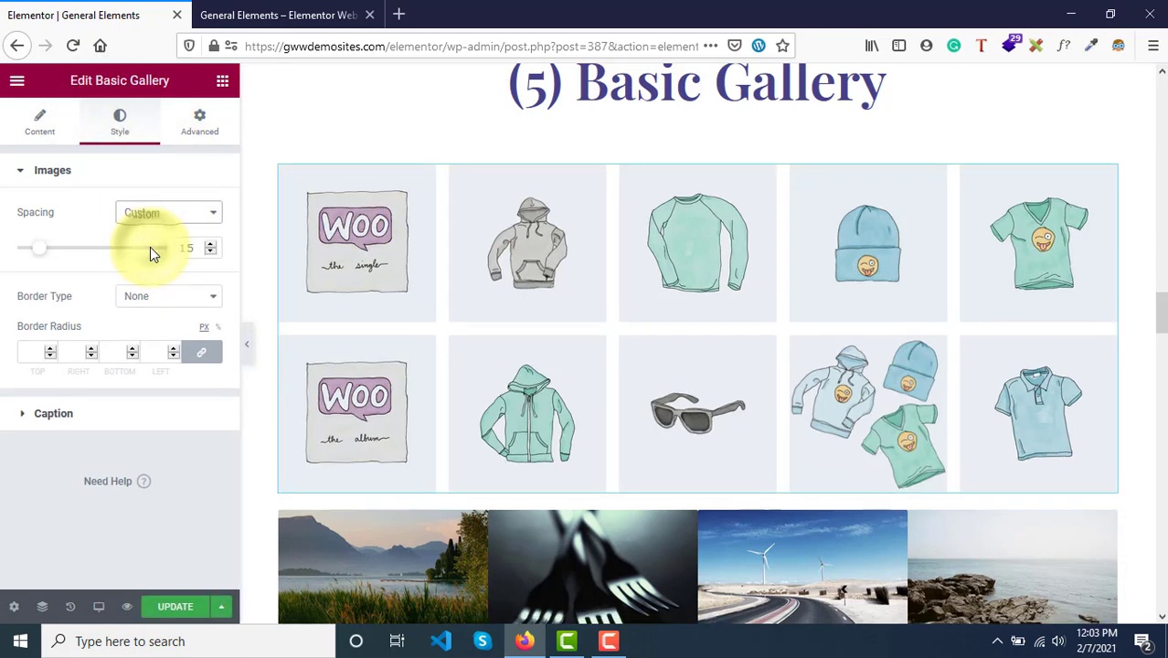
mouse_move(38, 252)
left_mouse_down()
mouse_move(18, 252)
mouse_move(32, 253)
left_mouse_up()
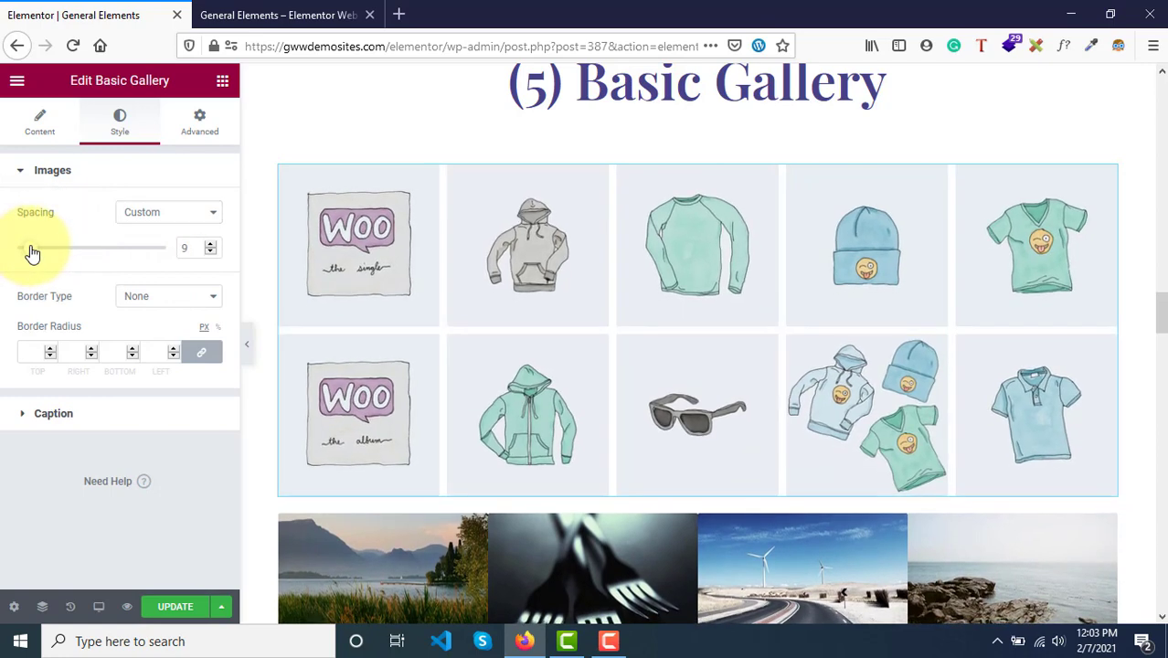
left_click(160, 305)
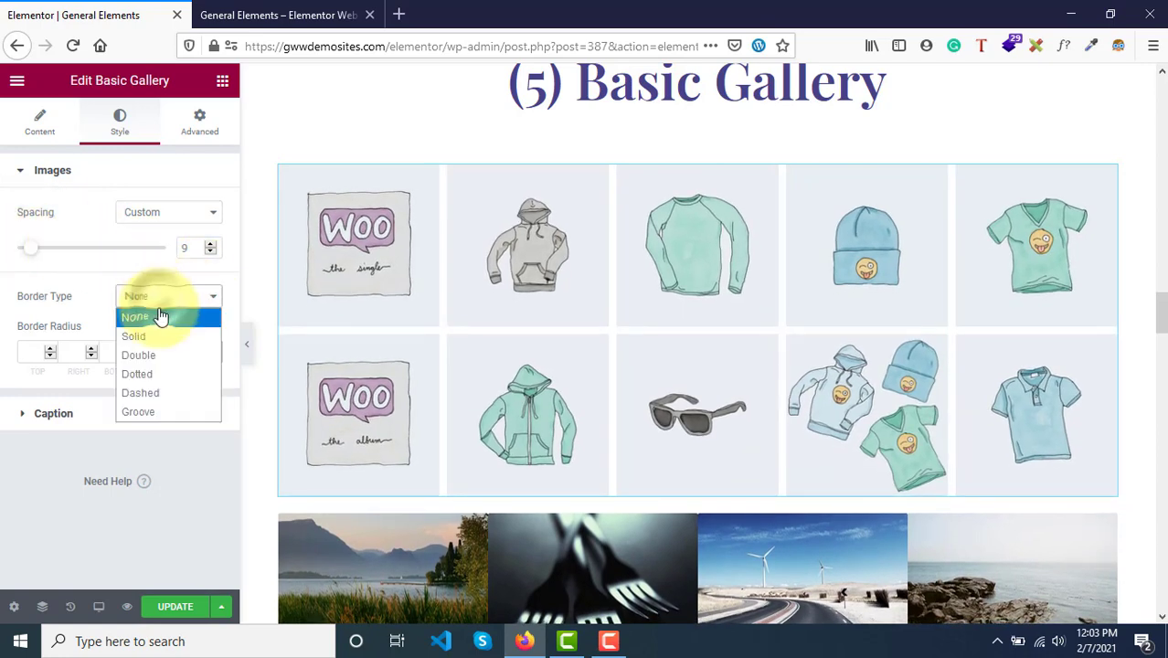
Give the gallery images a solid border with width 1 on all sides
left_click(160, 338)
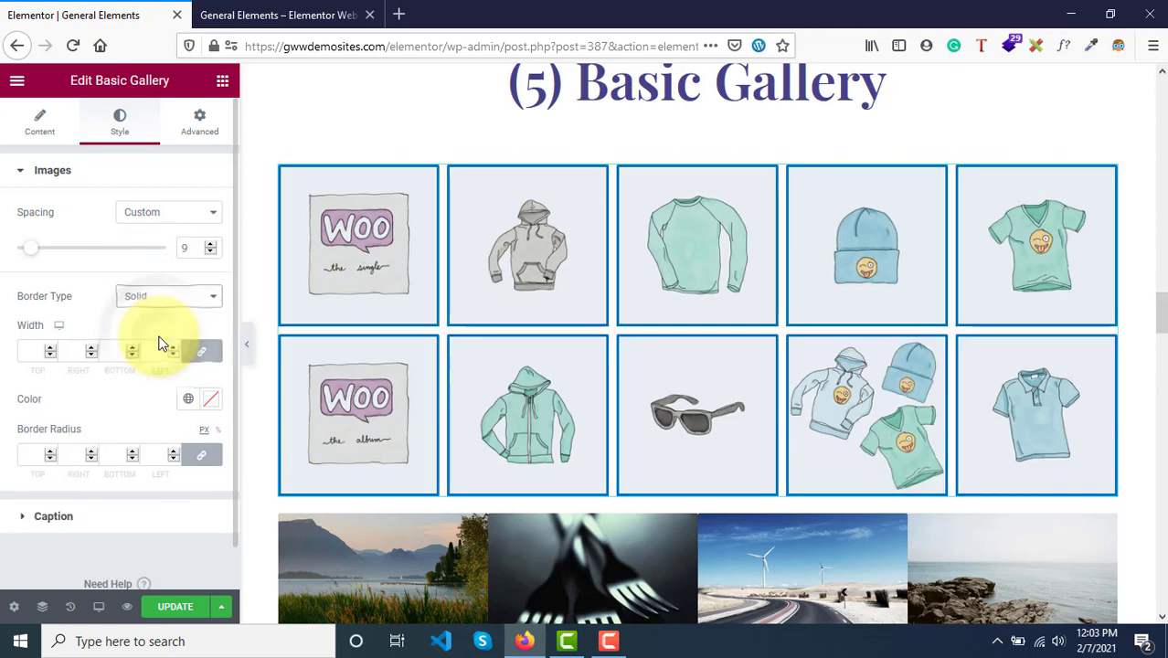
left_click(28, 351)
type("1")
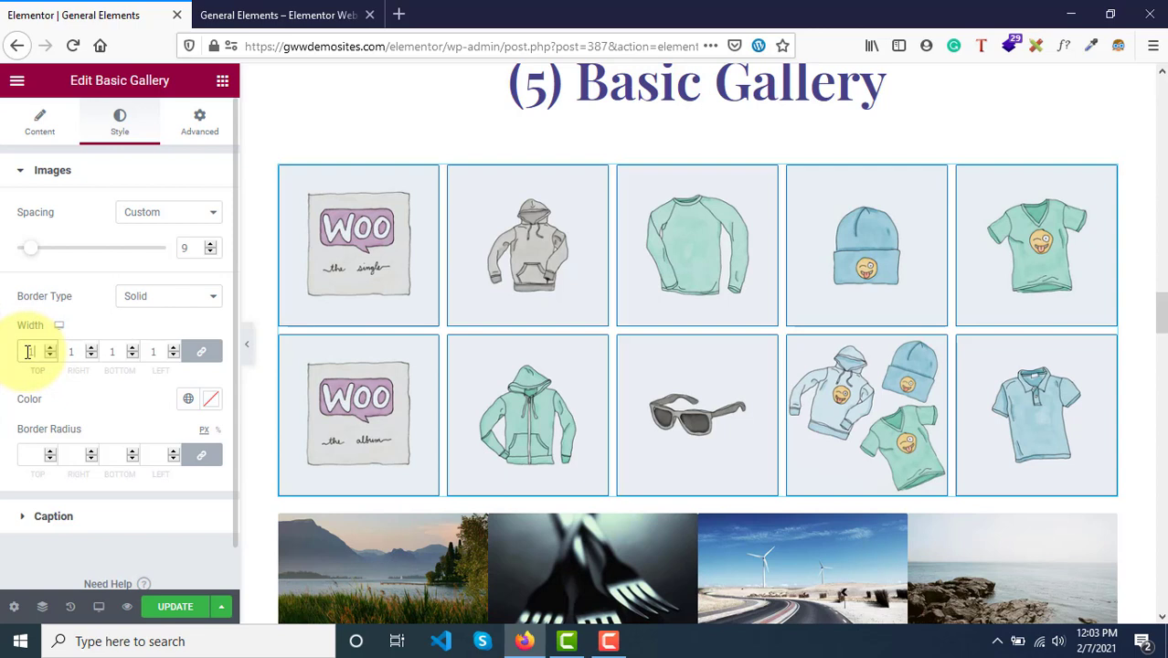
Try dashed and then groove borders, then set the border type back to None
left_click(165, 304)
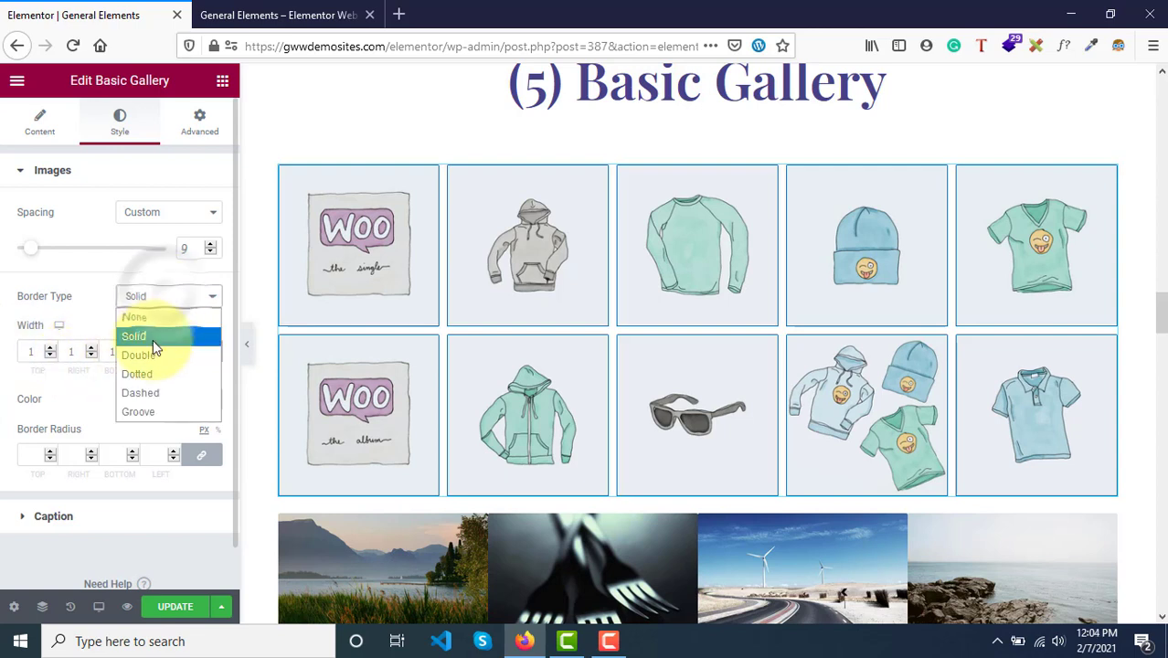
left_click(155, 388)
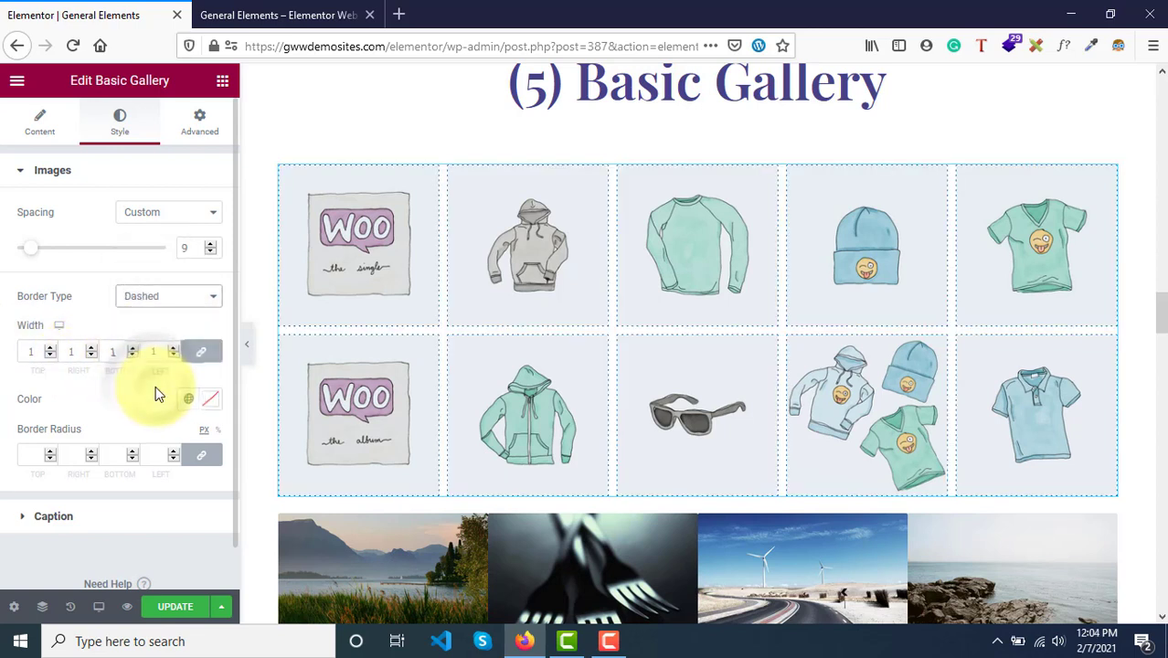
left_click(187, 310)
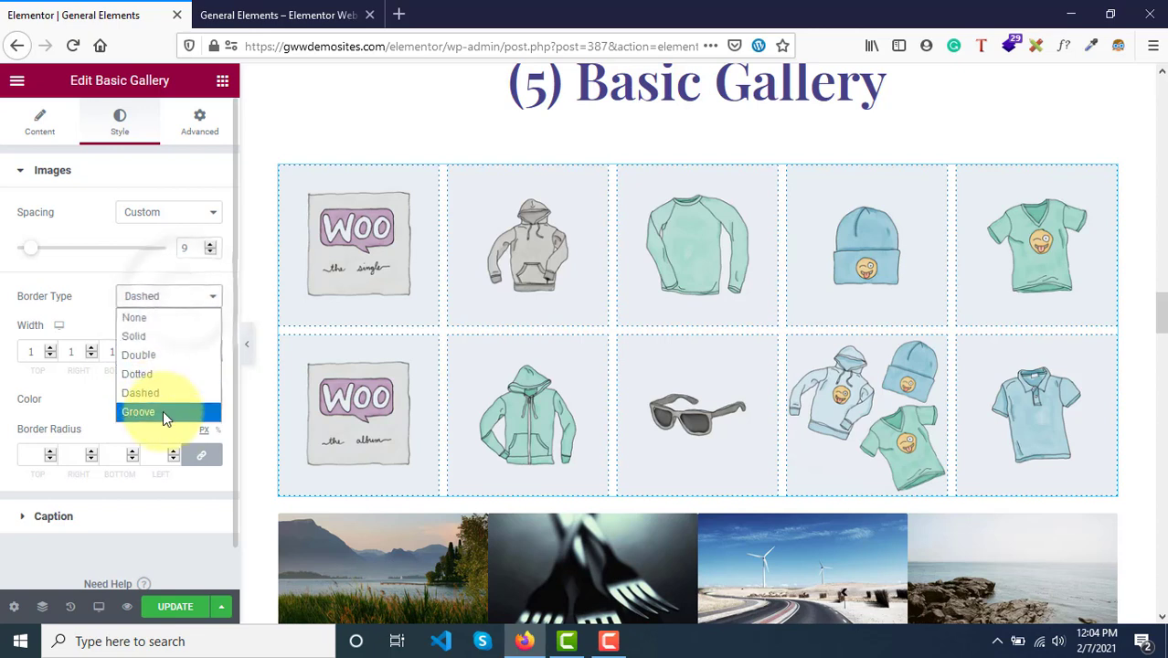
left_click(162, 410)
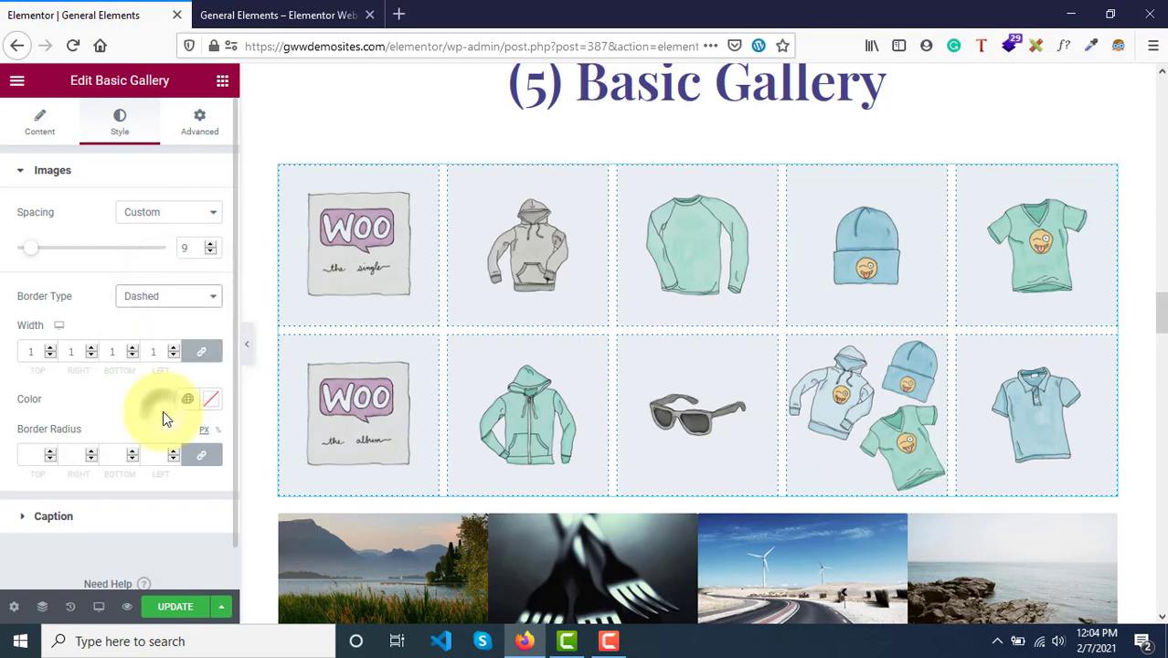
left_click(185, 296)
left_click(134, 317)
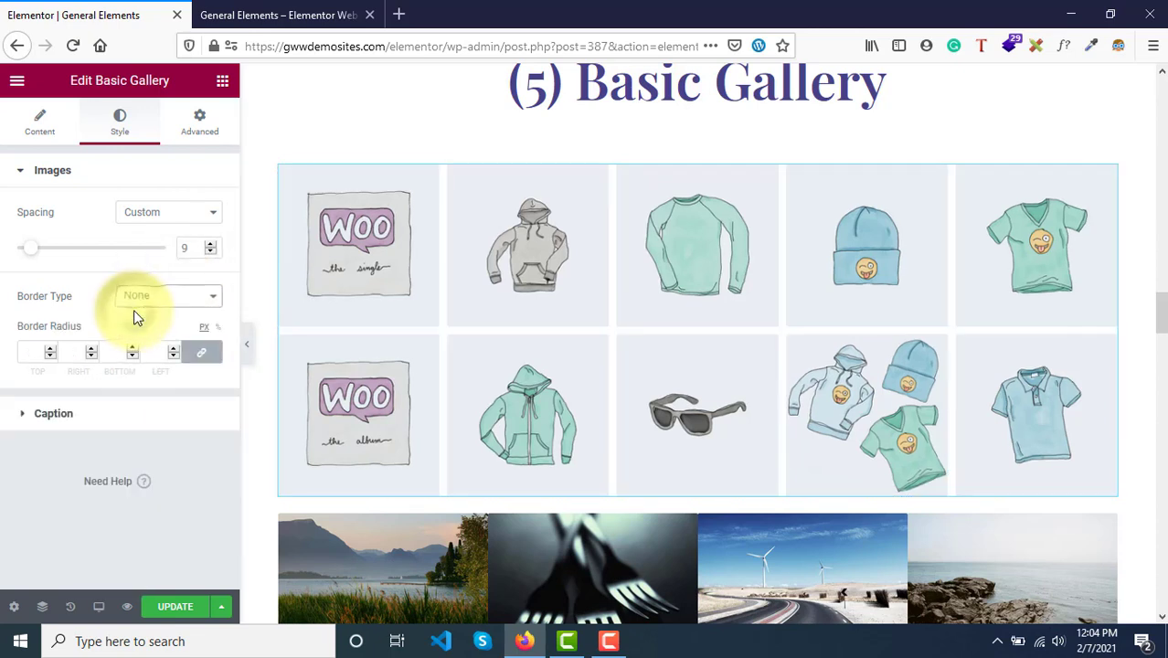
left_click(102, 422)
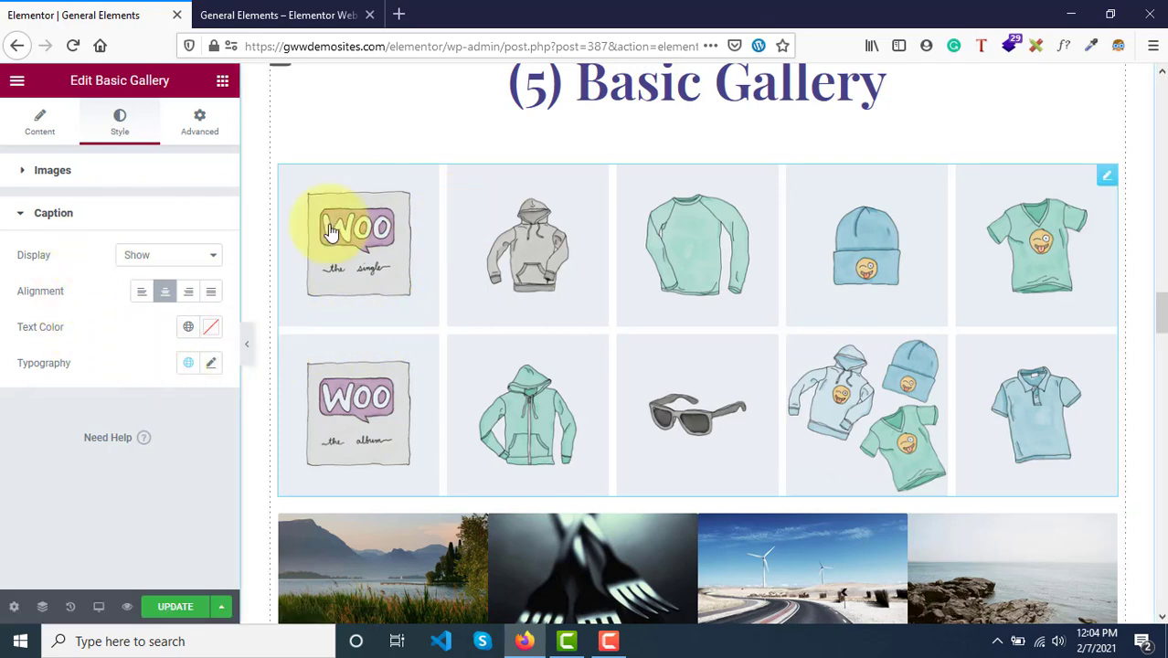
Reopen the gallery's image editor from the Content tab and reinsert the ten images
left_click(28, 129)
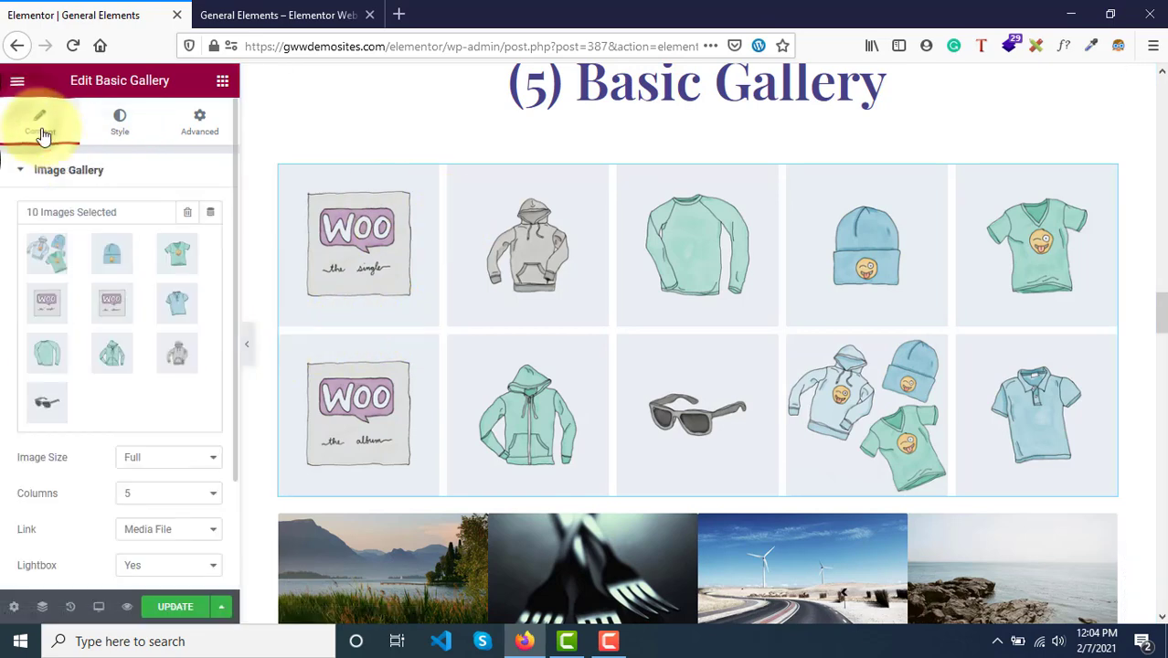
left_click(125, 319)
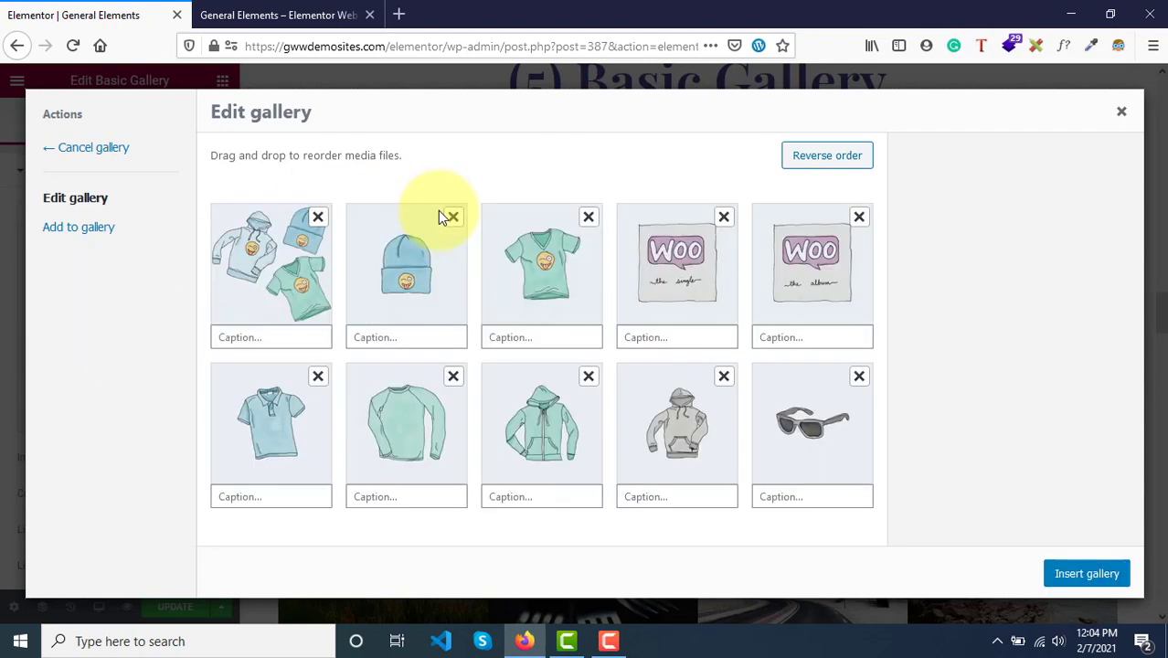
left_click(454, 335)
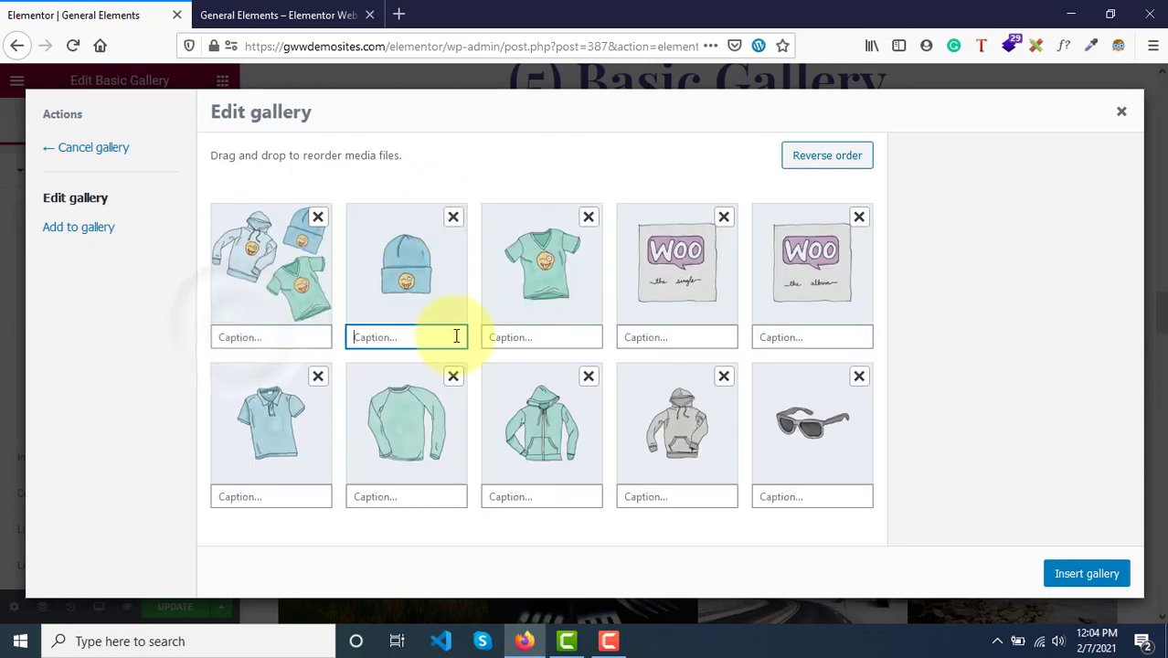
left_click(594, 338)
left_click(640, 338)
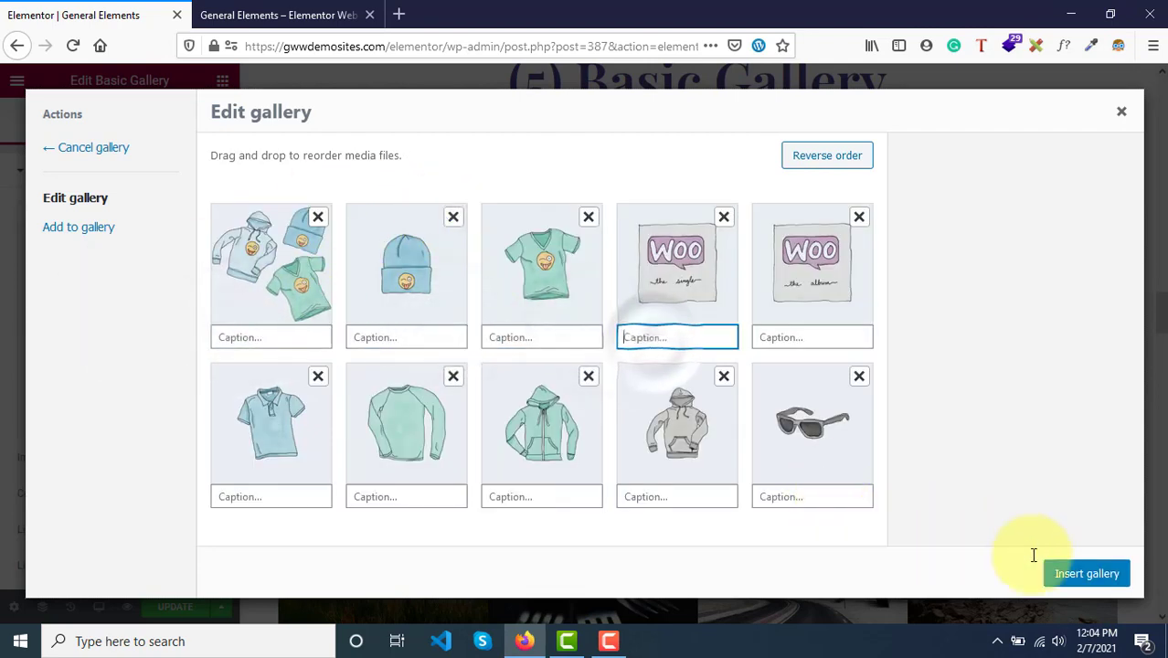
left_click(1087, 575)
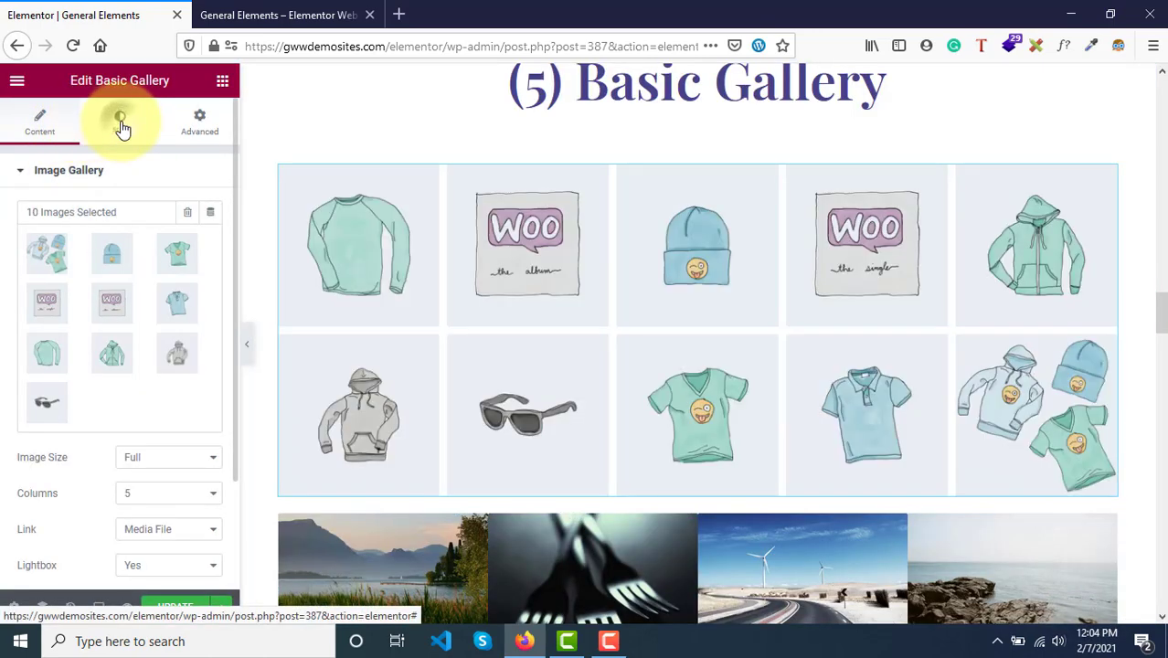
Set the caption alignment to justified and the caption Display to Hide
left_click(120, 124)
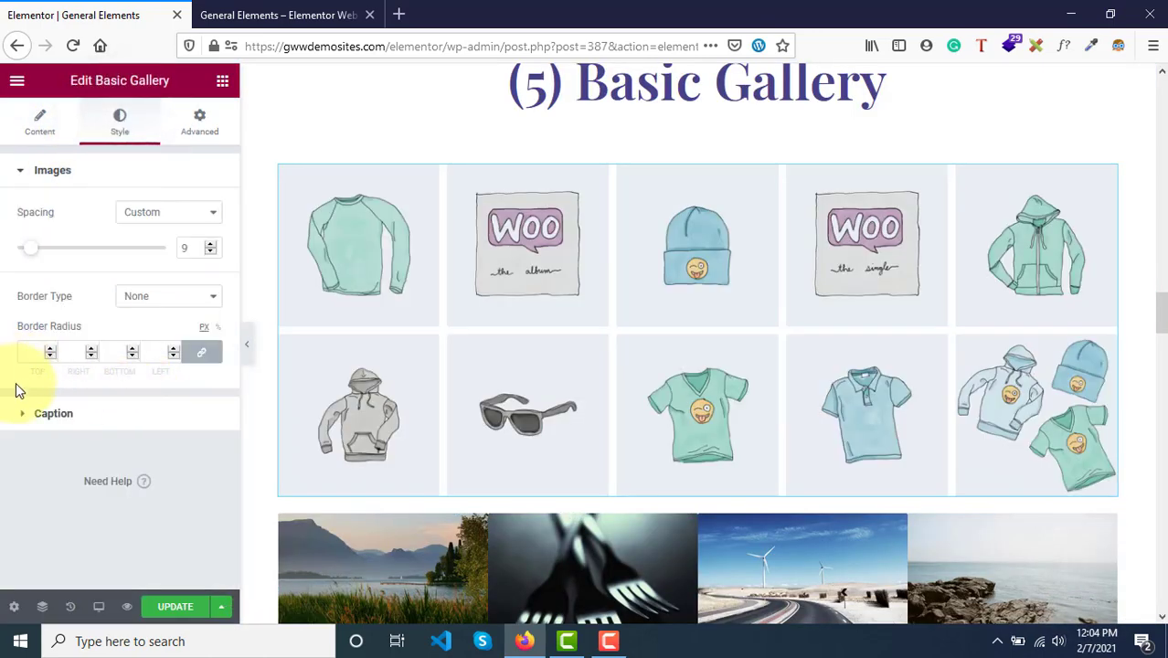
left_click(29, 417)
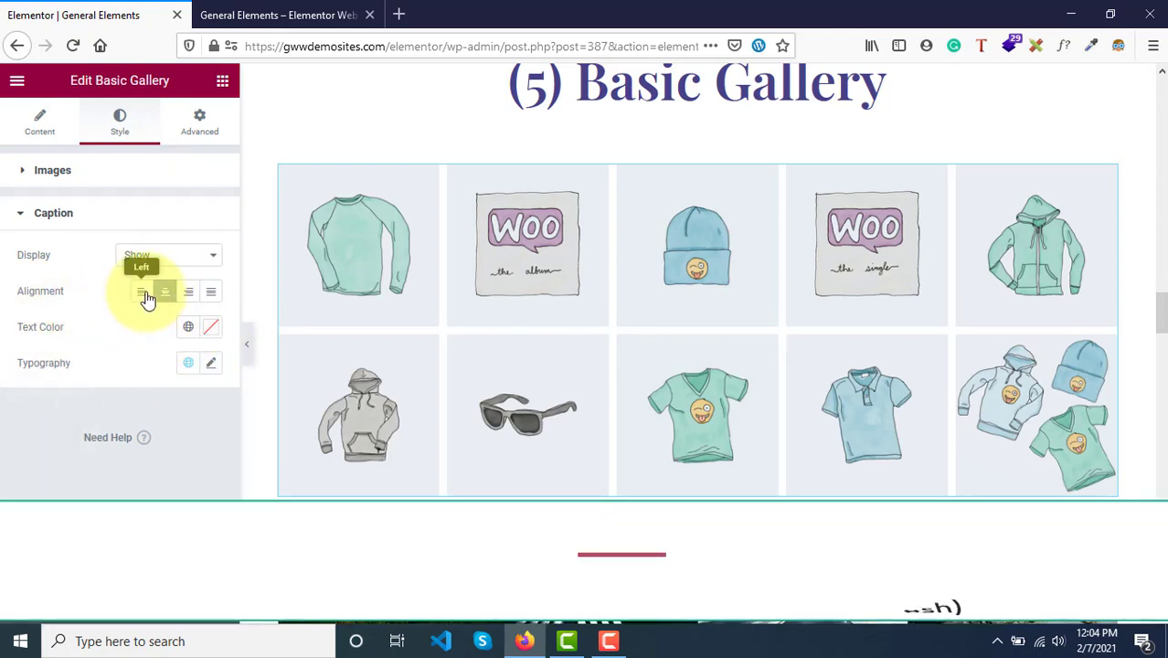
left_click(209, 294)
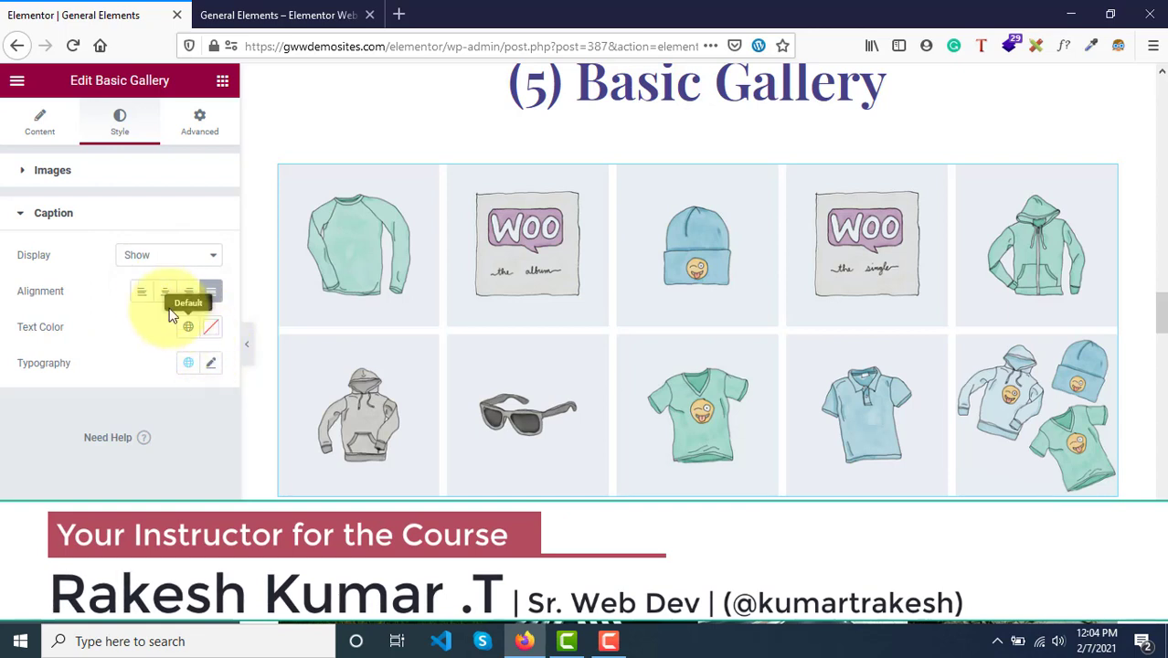
left_click(130, 260)
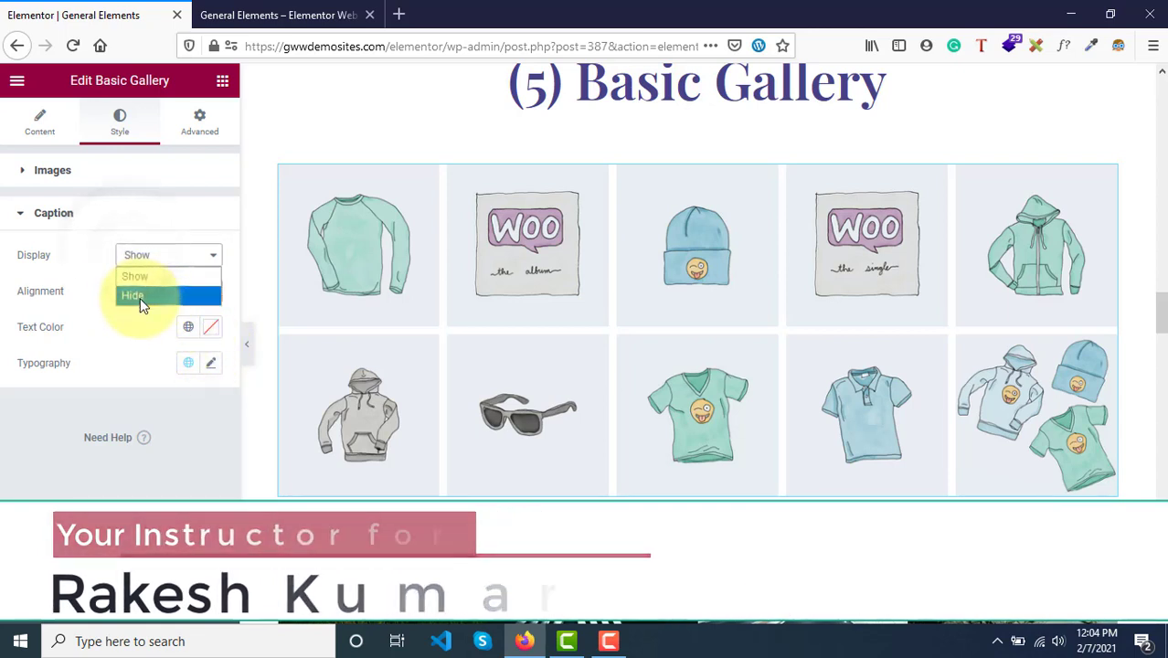
left_click(140, 293)
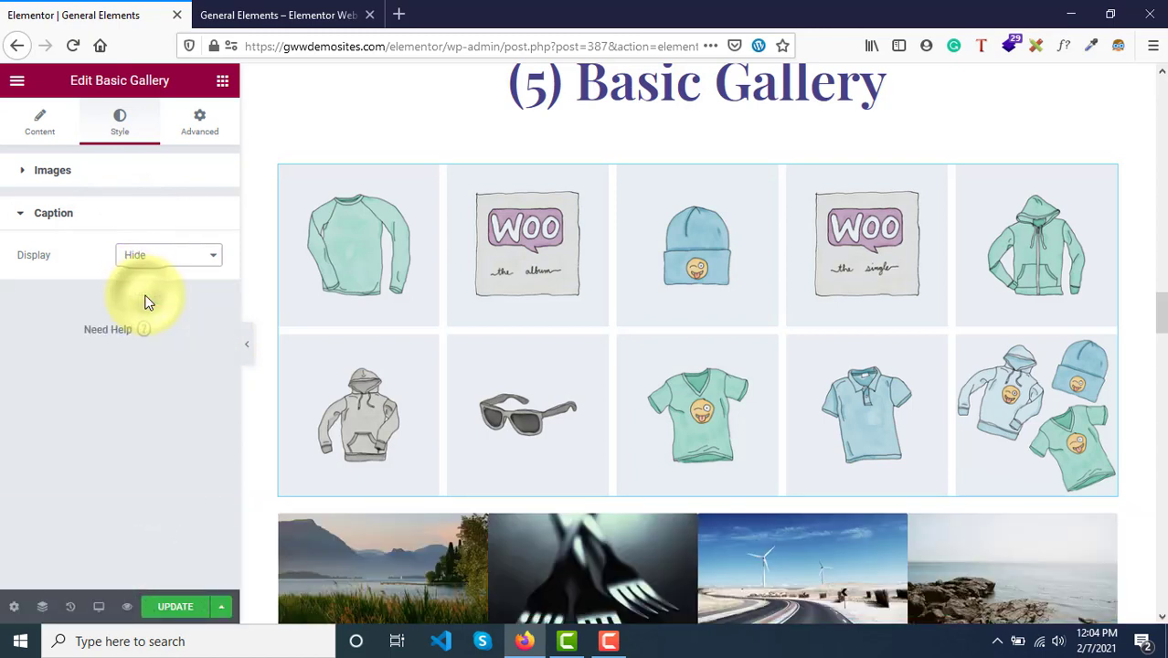
left_click(197, 119)
Look over the Advanced, Style and Content tabs, then bring up the widget list
scroll(115, 387, "down", 2)
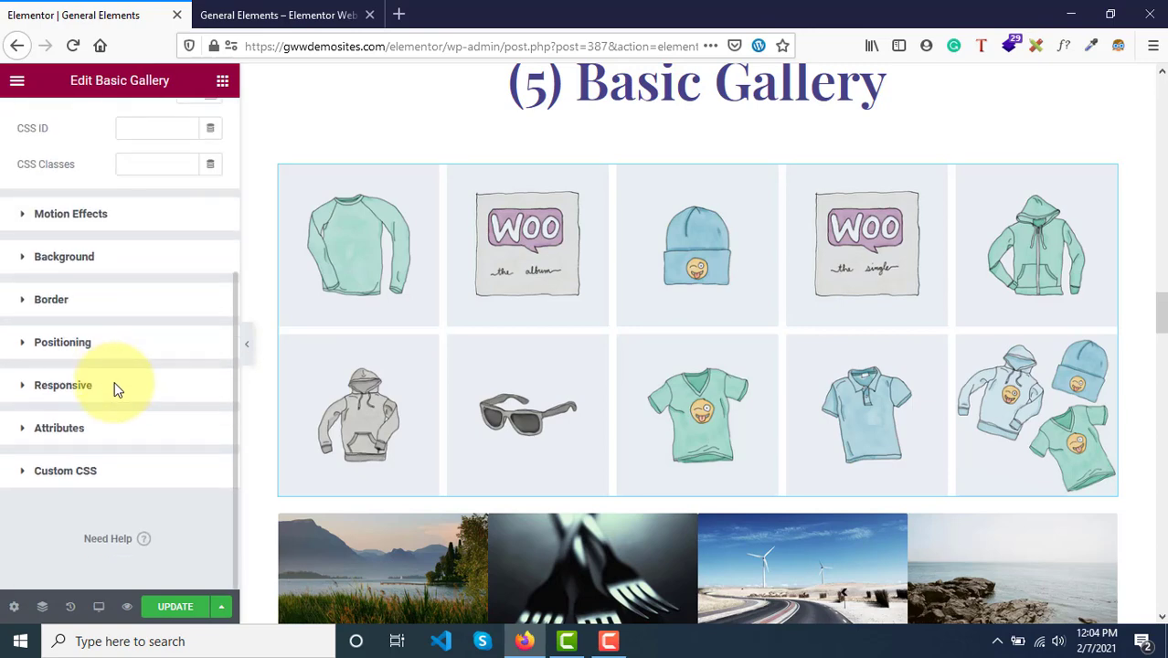
scroll(110, 387, "up", 3)
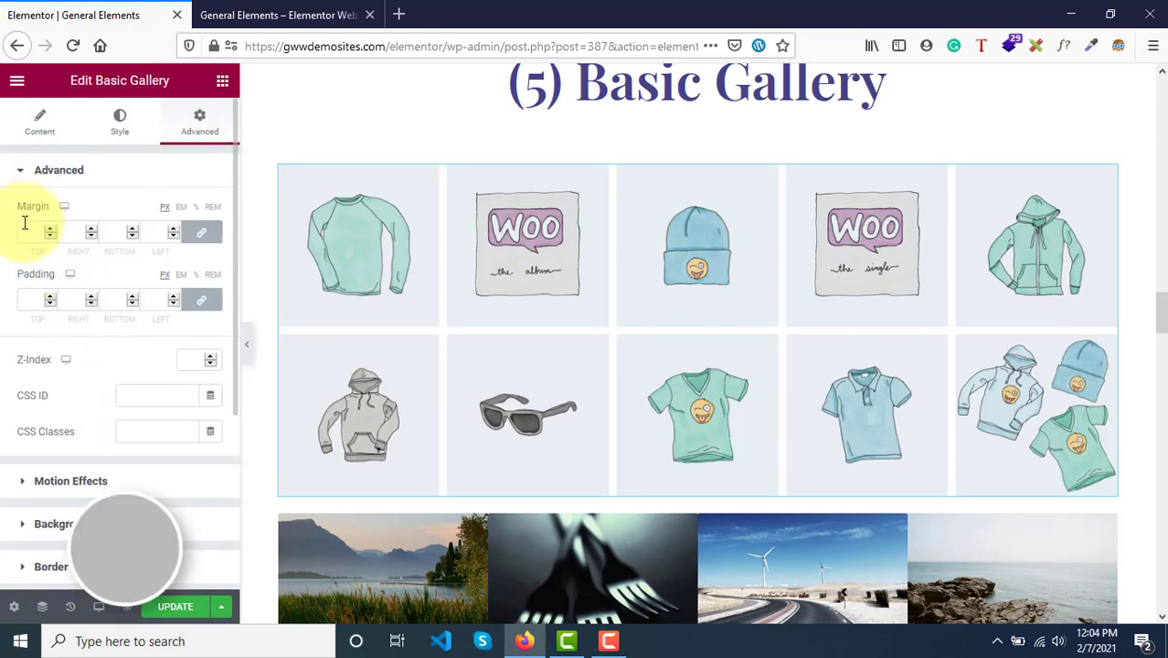
scroll(138, 439, "down", 2)
scroll(138, 437, "down", 1)
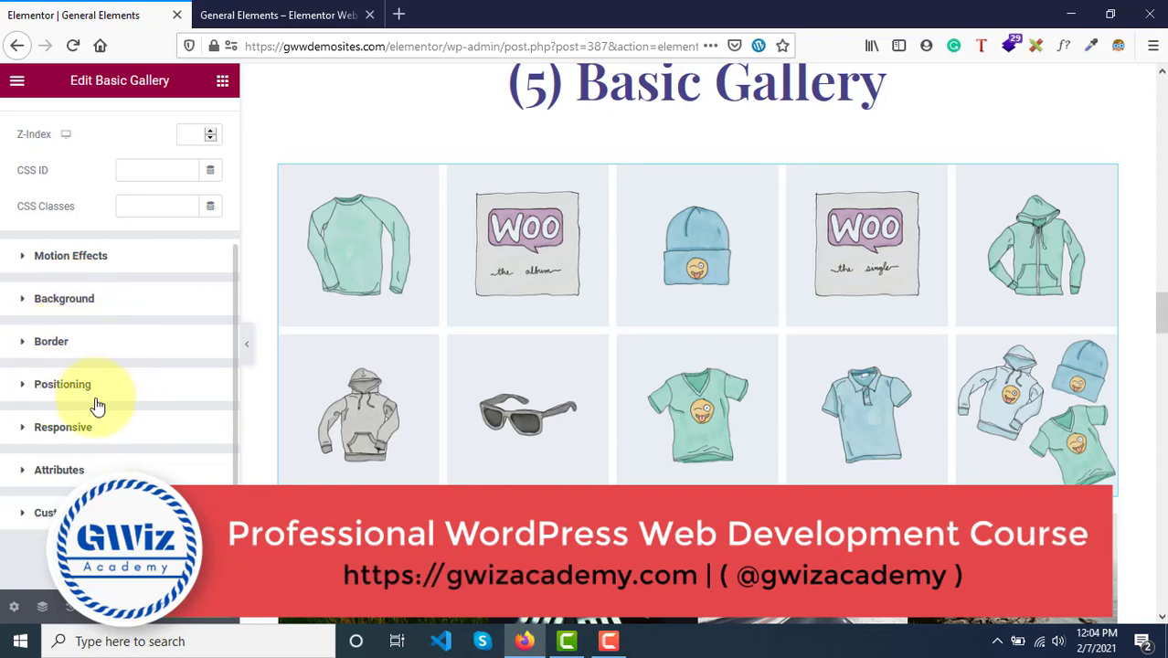
scroll(164, 357, "up", 3)
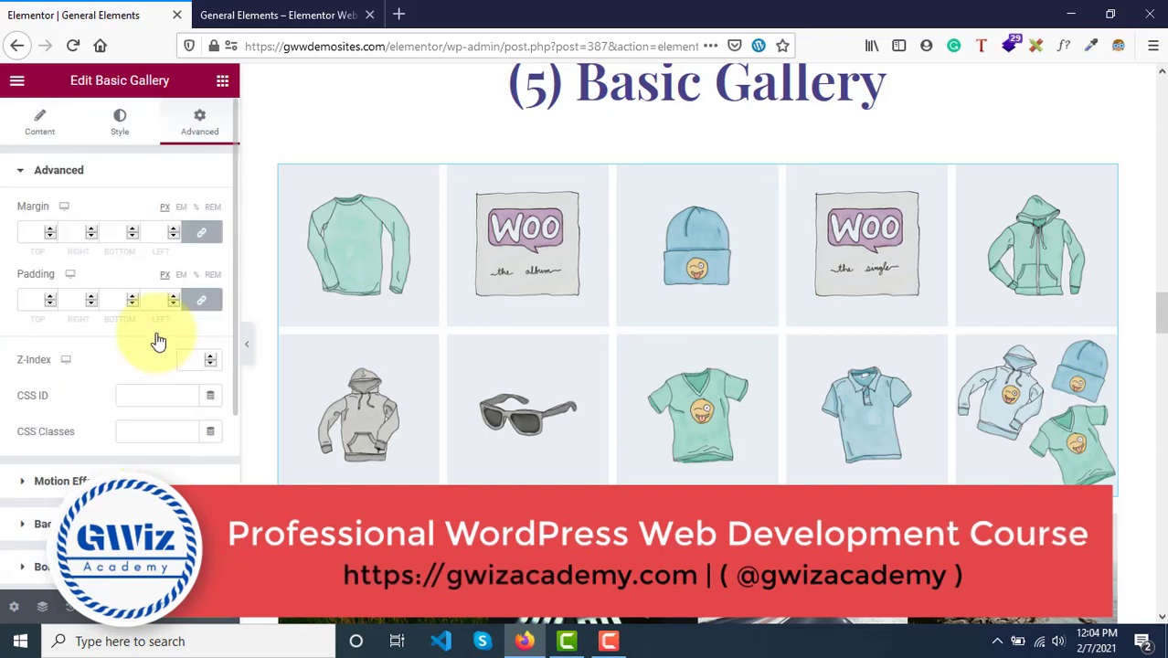
left_click(121, 133)
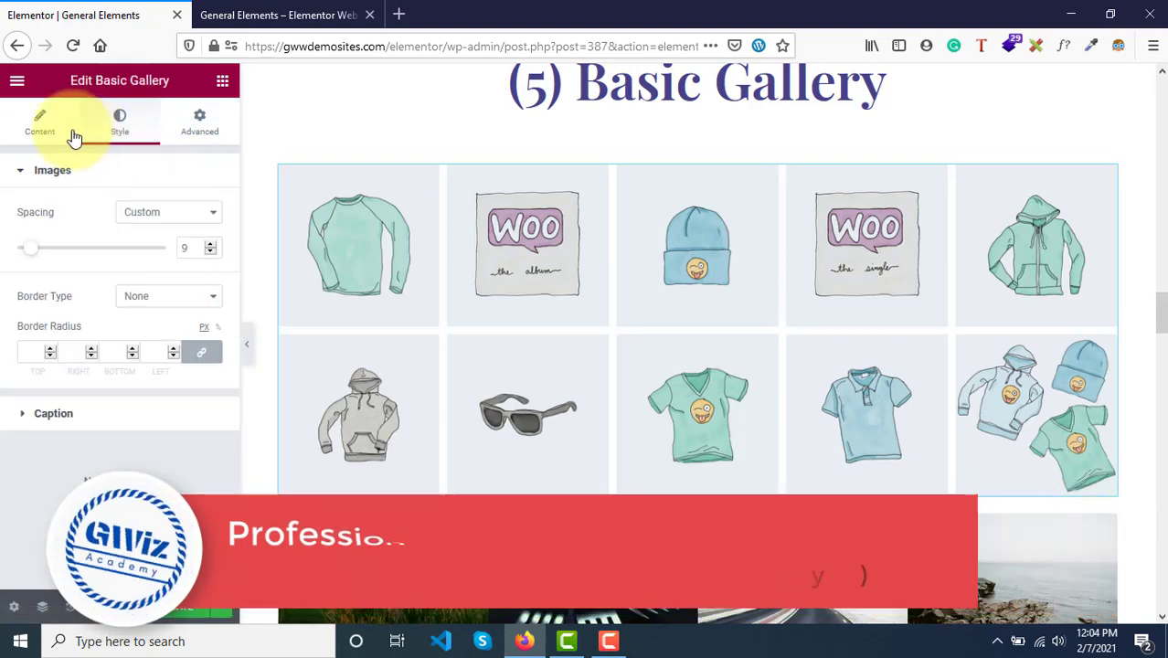
left_click(42, 128)
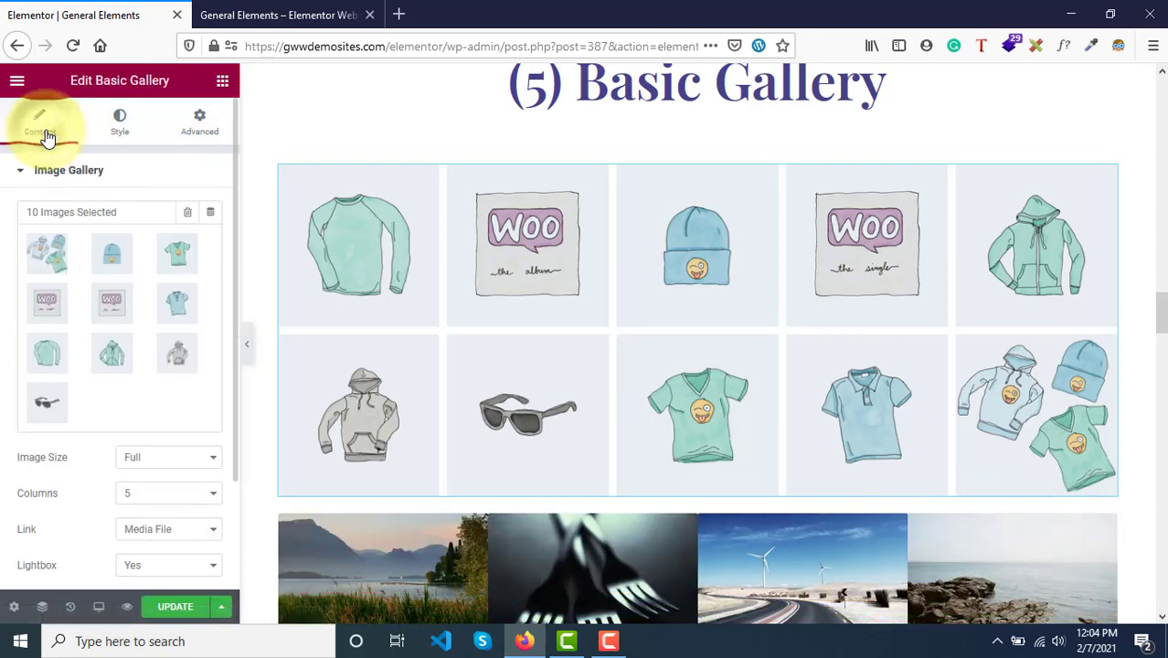
left_click(222, 86)
scroll(169, 403, "down", 1)
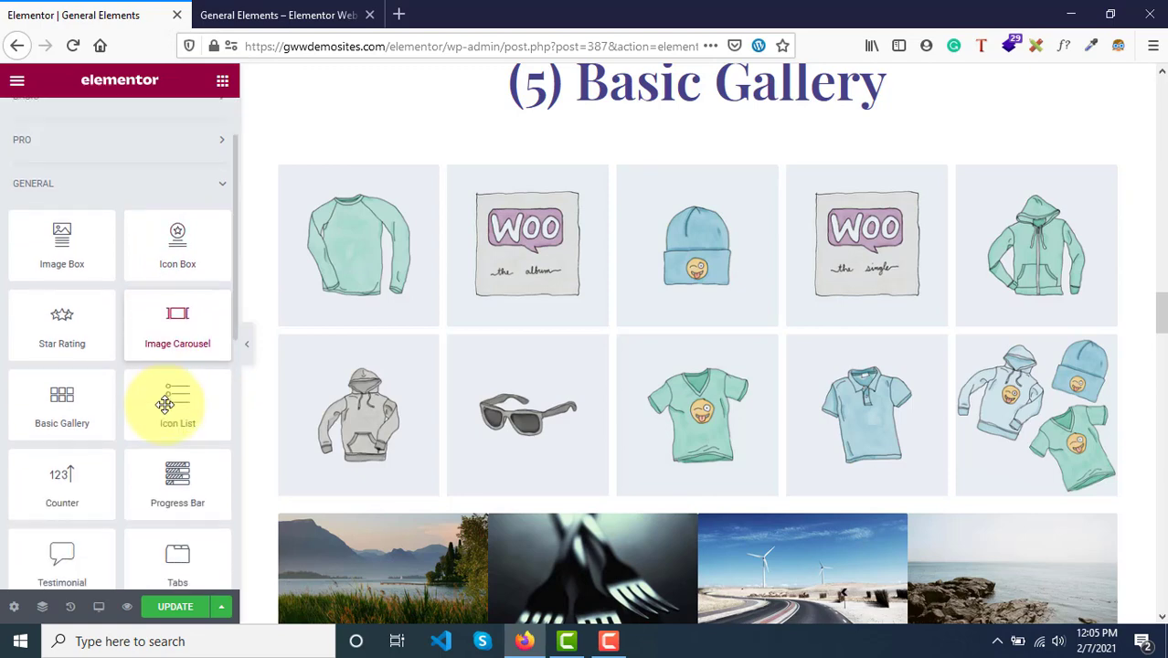